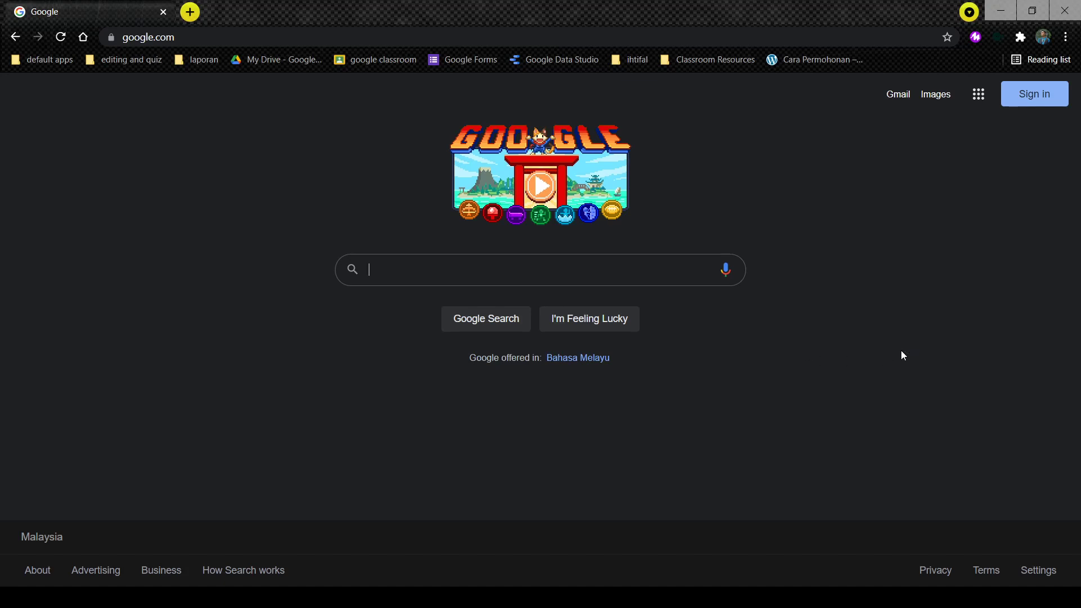
Search the web for "form", open Google Forms from the results and create a new blank quiz
text(form)
key(Return)
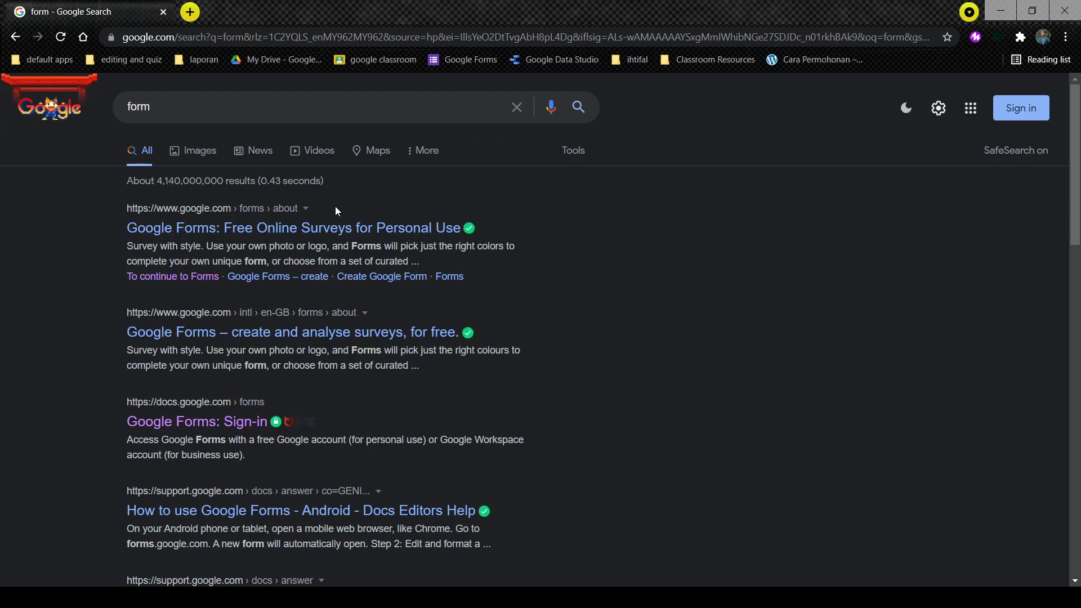
click(200, 434)
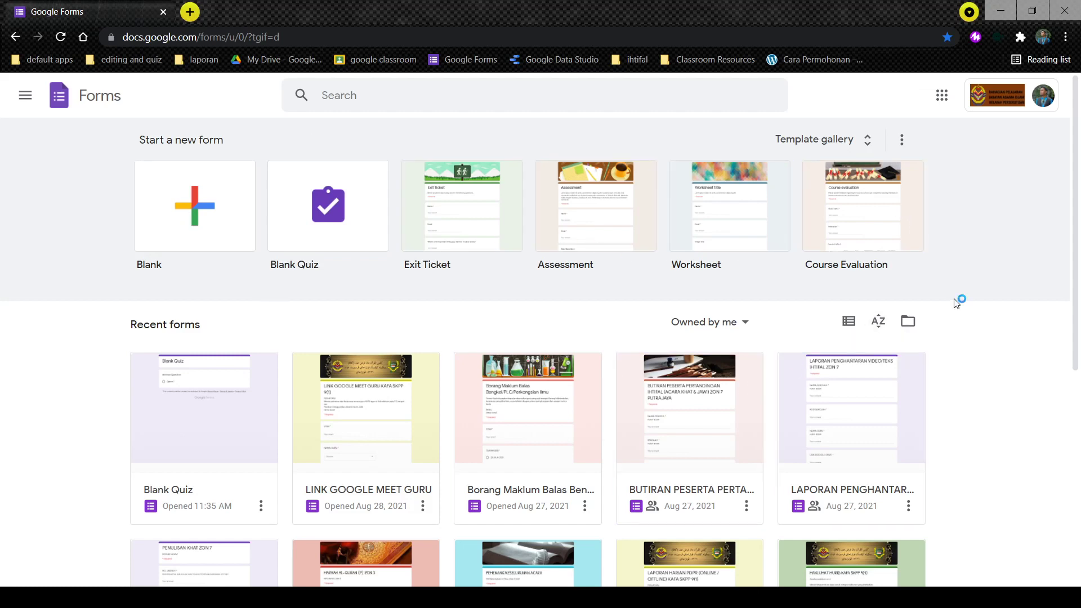
click(340, 226)
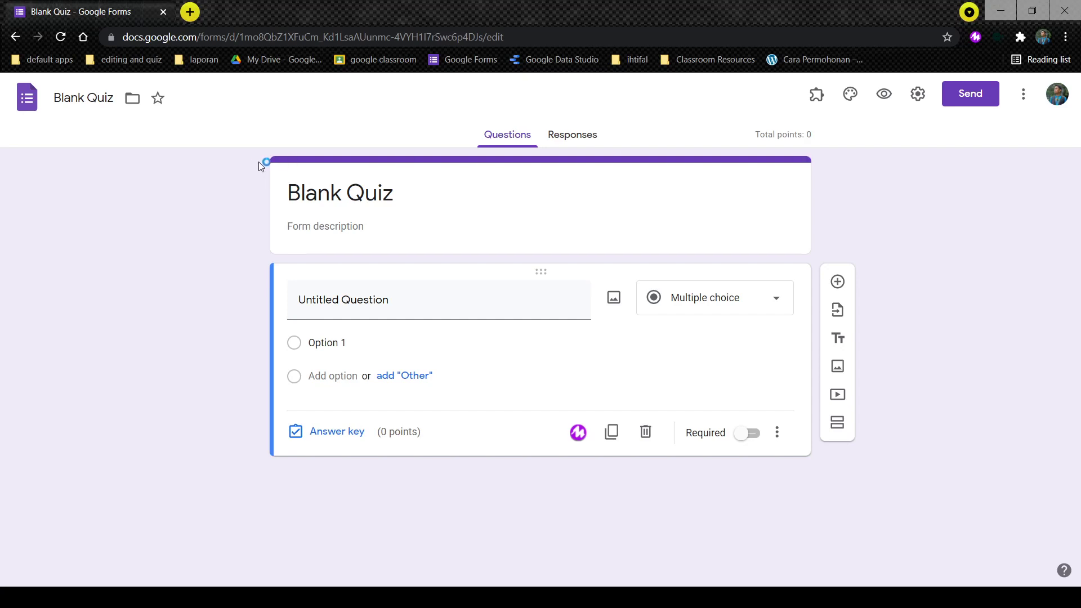
Title the quiz "UJIAN PRESTASI 2 KAFA SKPP 9(1)" and enter "MATA PELAJARAN: IBADAH" as its description
click(352, 194)
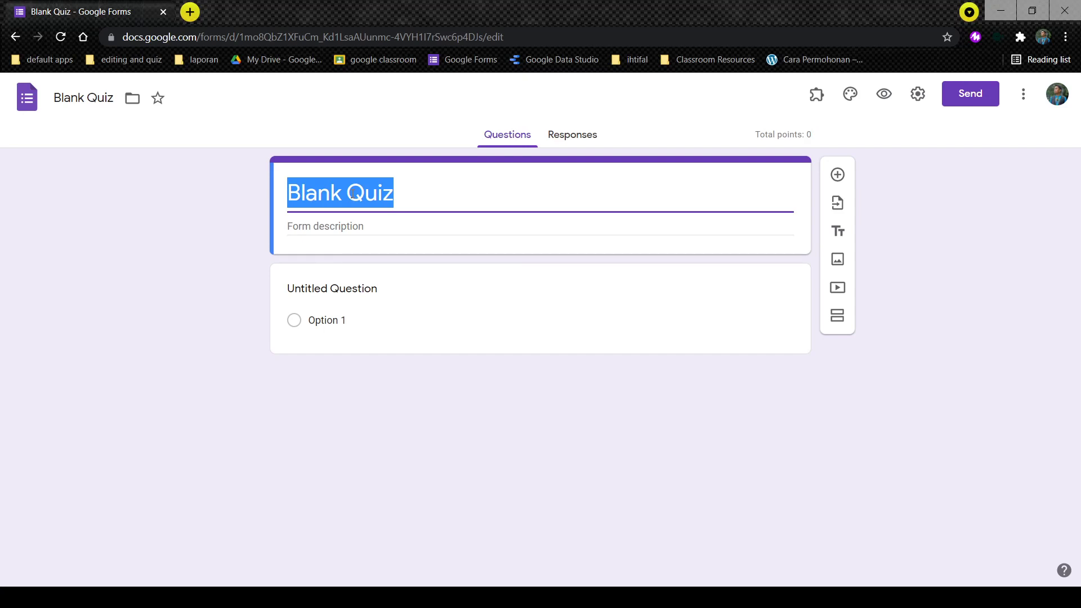
text(UJIAN PRESTASI 2)
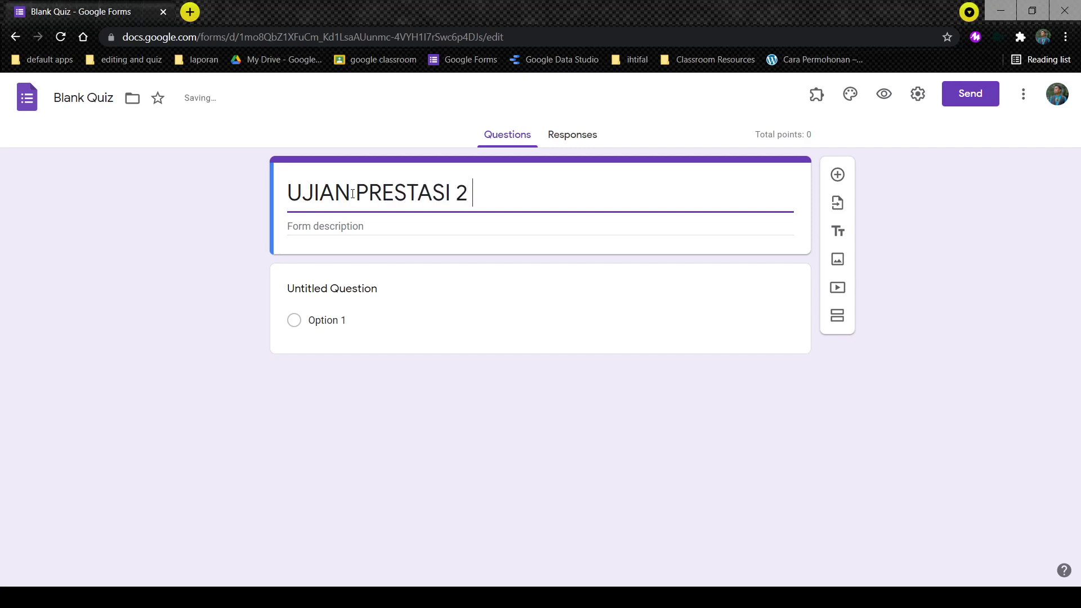
text( KAFA SKPP 9(1))
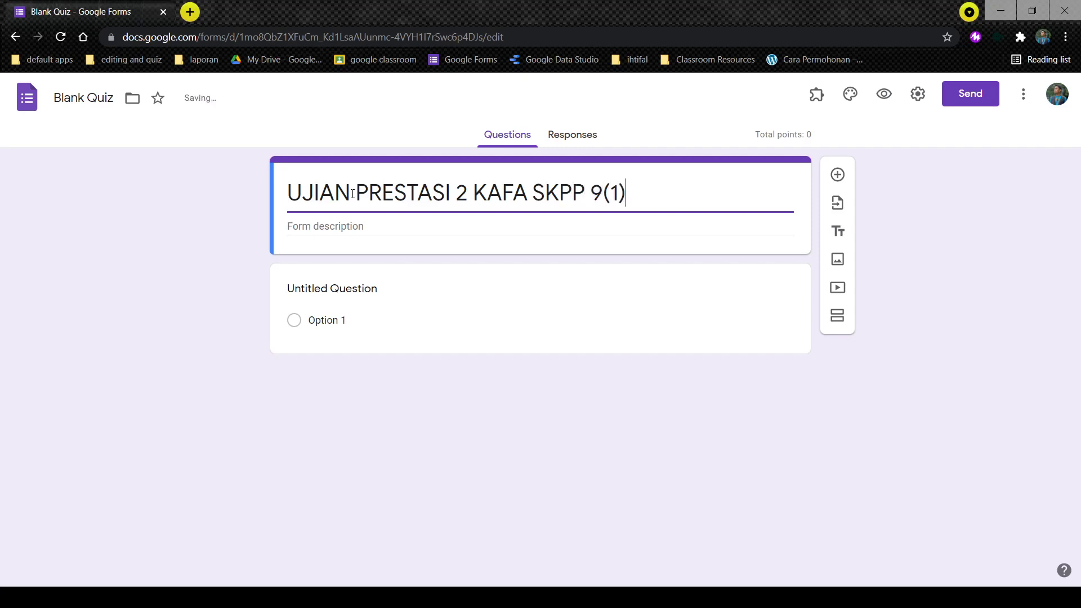
text(MATA)
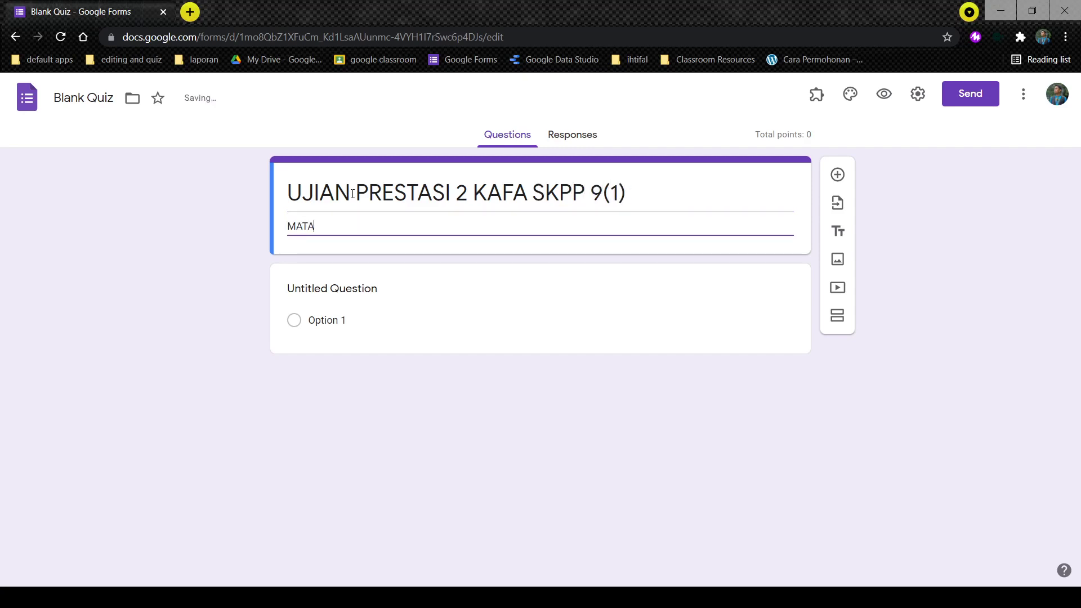
text( PELAJARAN)
key(BackSpace)
text(: IBADAH)
Append "2021" to the end of the quiz title
click(702, 198)
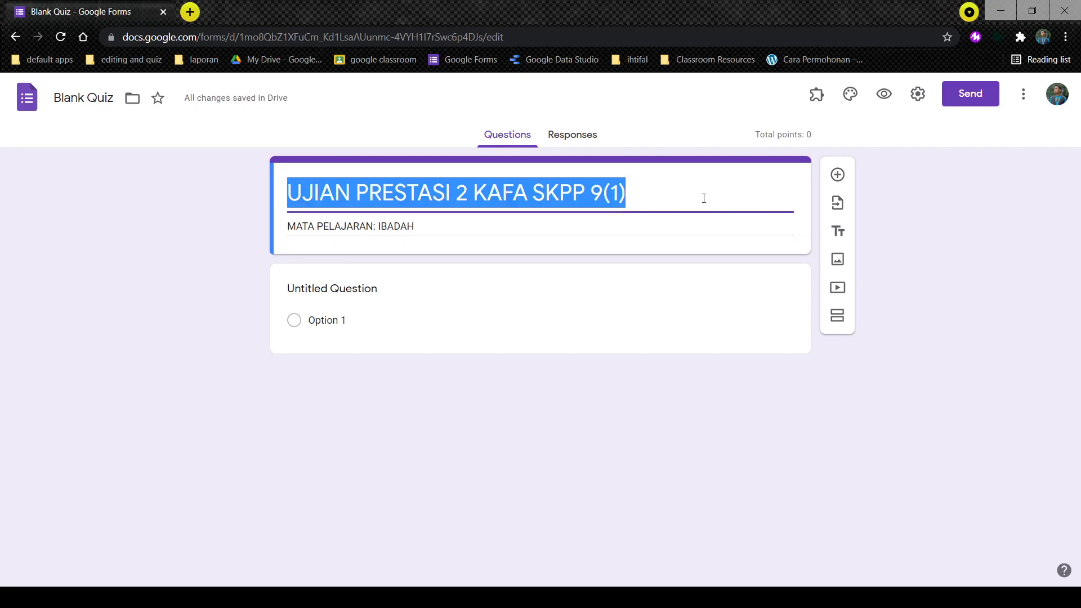
click(704, 198)
text(2021)
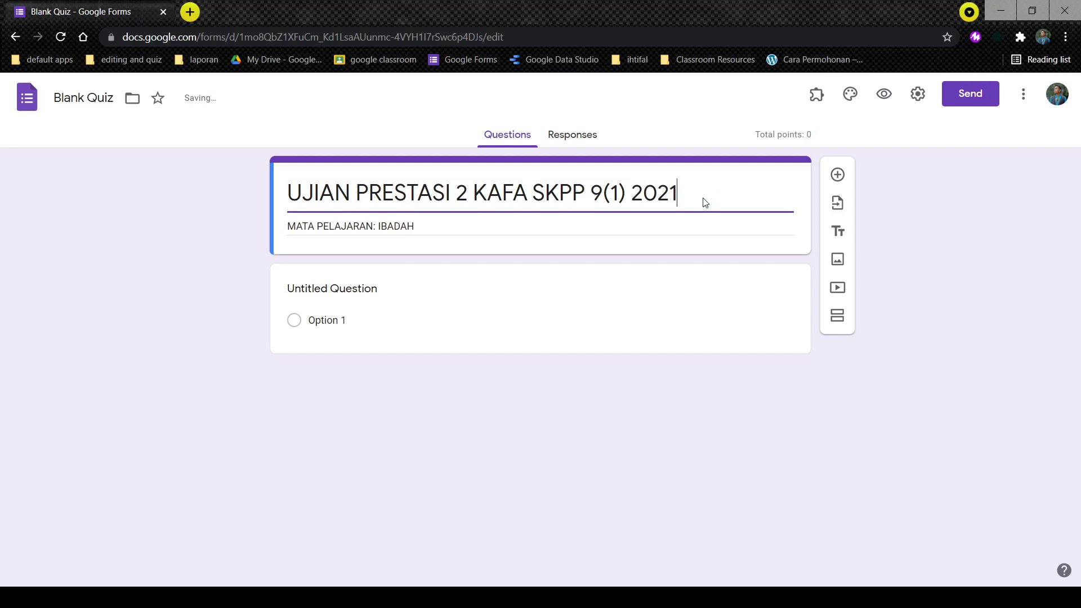
Turn the untitled first question into a required short-answer question named "NAMA MURID"
click(400, 271)
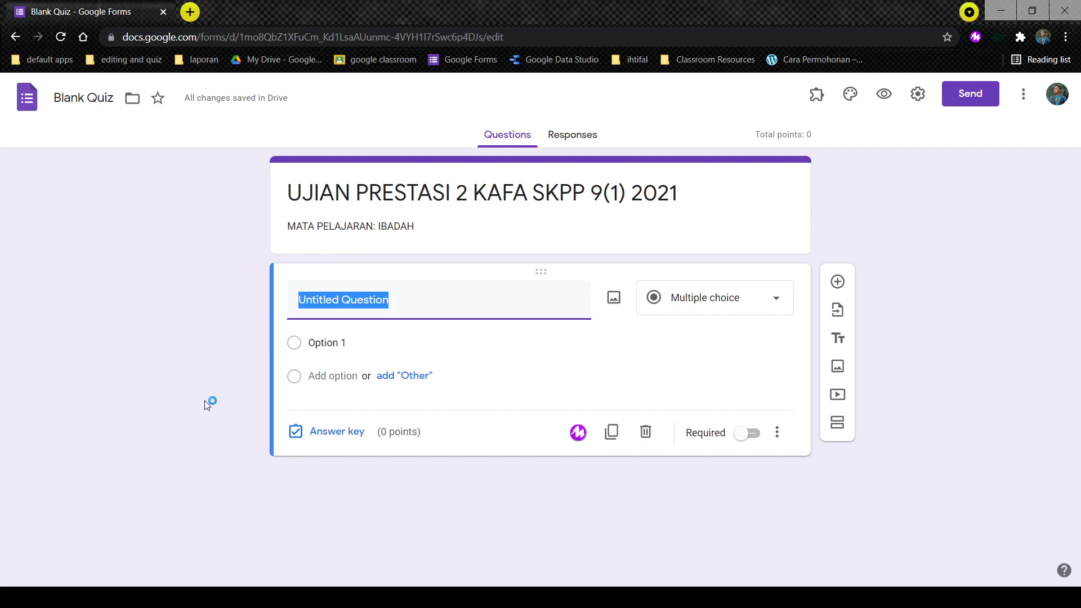
text(NAMA MURID)
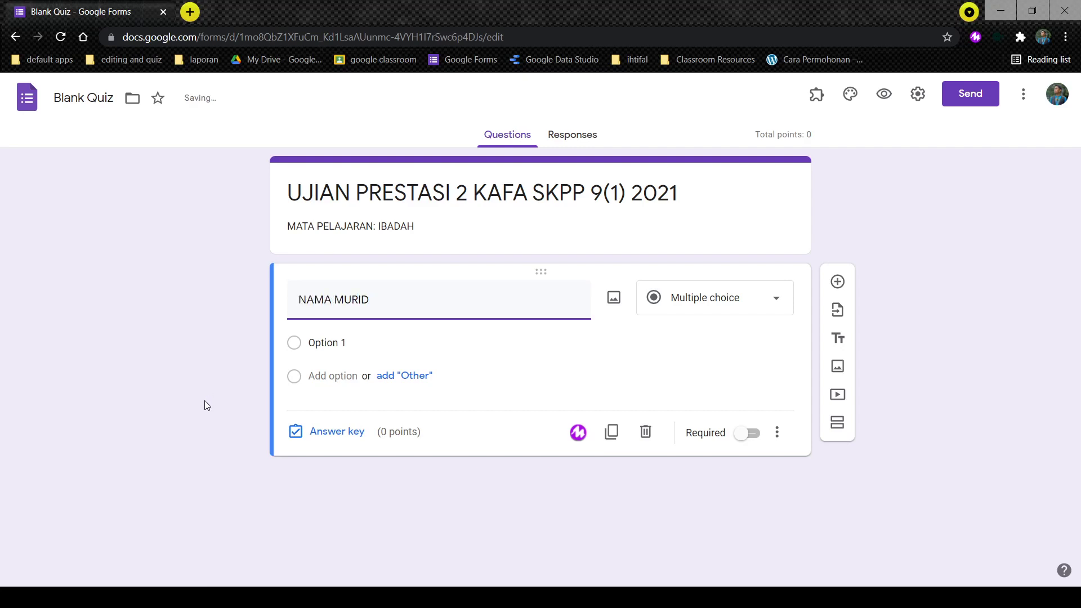
click(724, 311)
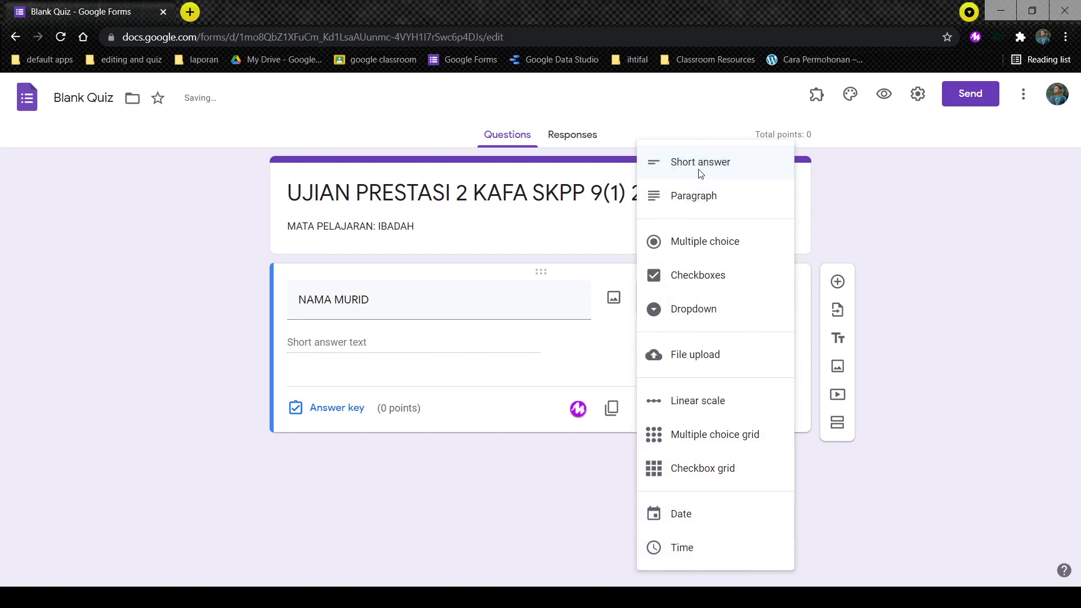
click(554, 333)
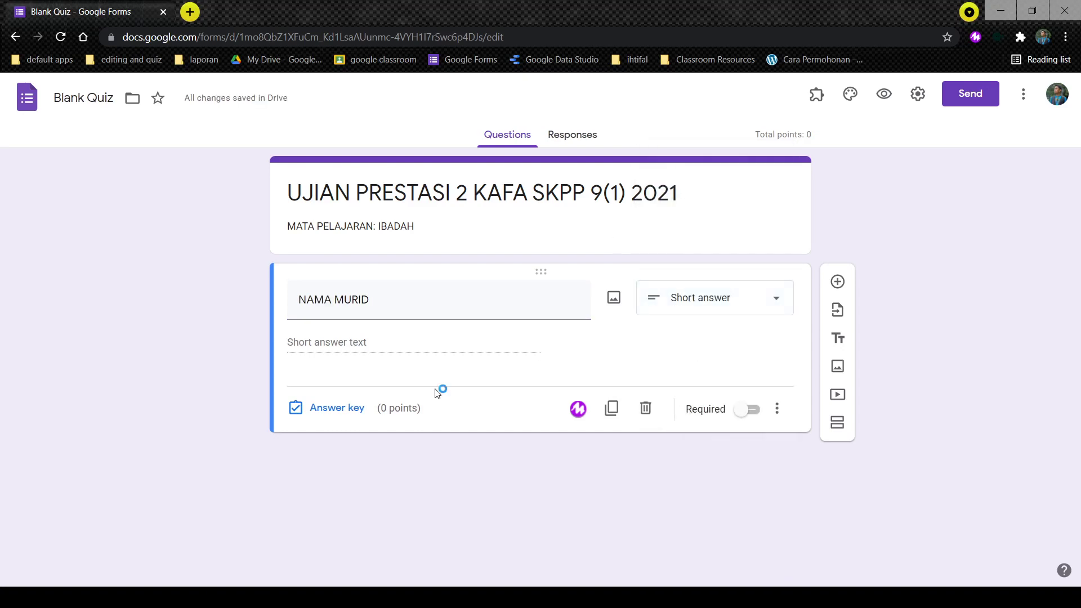
click(751, 410)
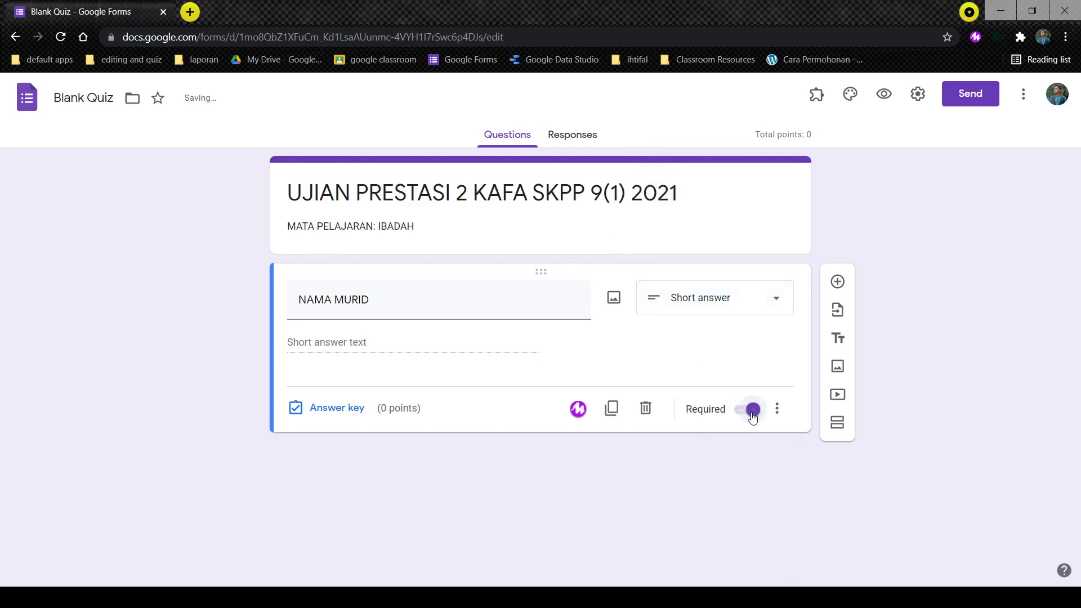
Add a second question titled "KELAS TAHUN 2" with the multiple choice type
click(839, 283)
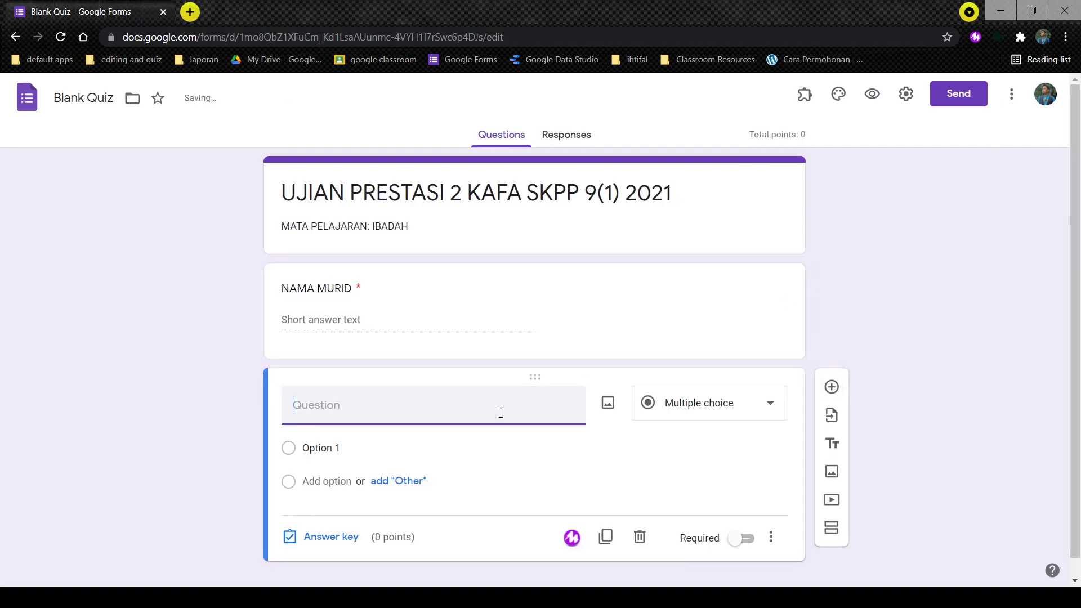
text(KELAS TAHUN 2)
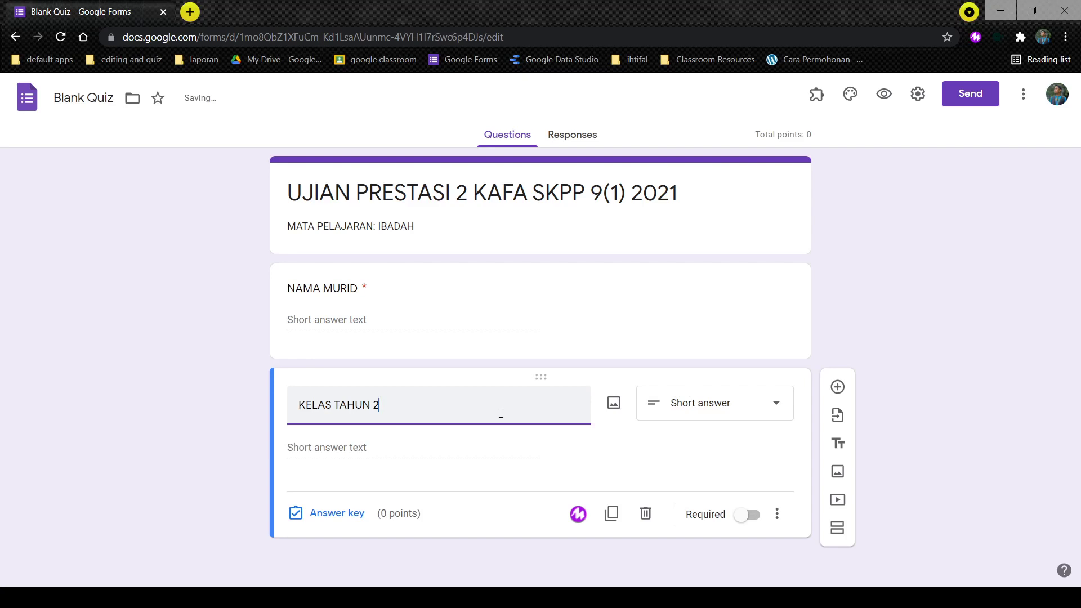
click(731, 414)
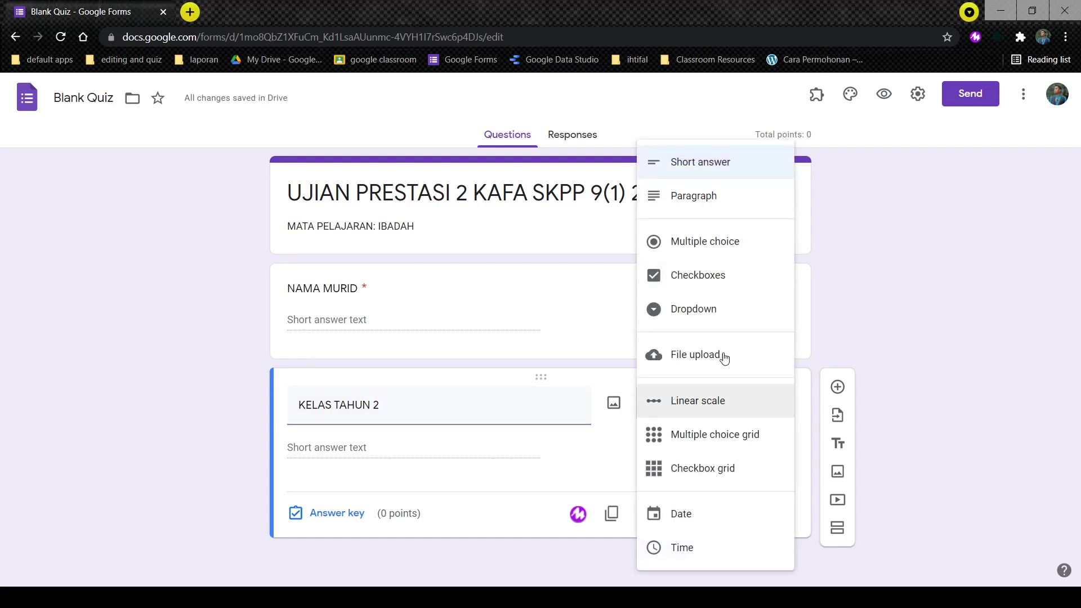
click(726, 245)
Enter the answer options "ADIL KAFA", "BESTARI KAFA" and "CEKAL KAFA" for the KELAS TAHUN 2 question
click(352, 428)
text(ADIL KAFA)
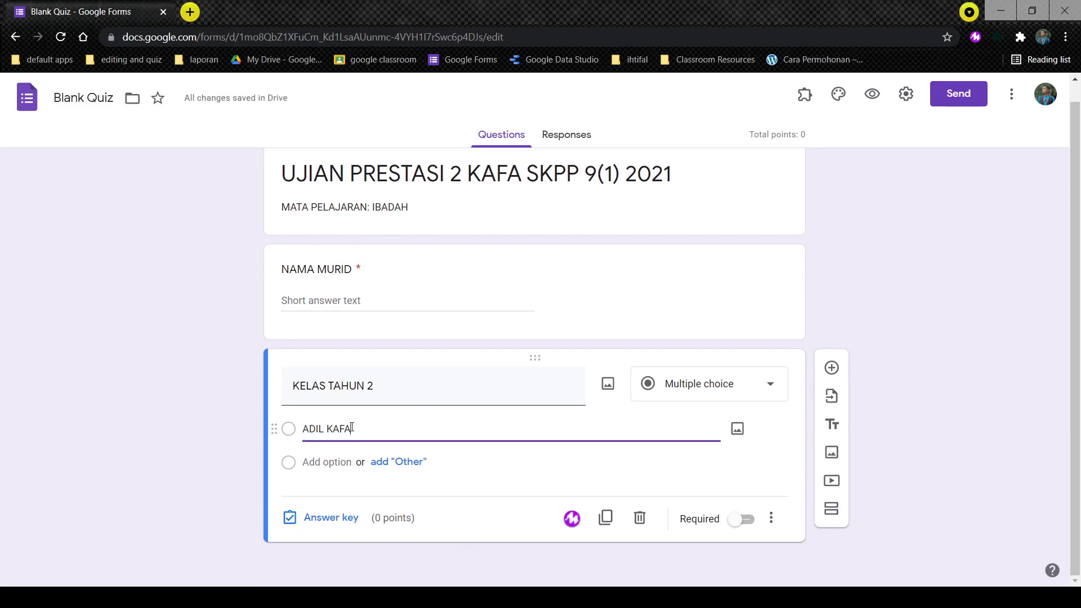
key(Return)
text(BESTARI KAFA)
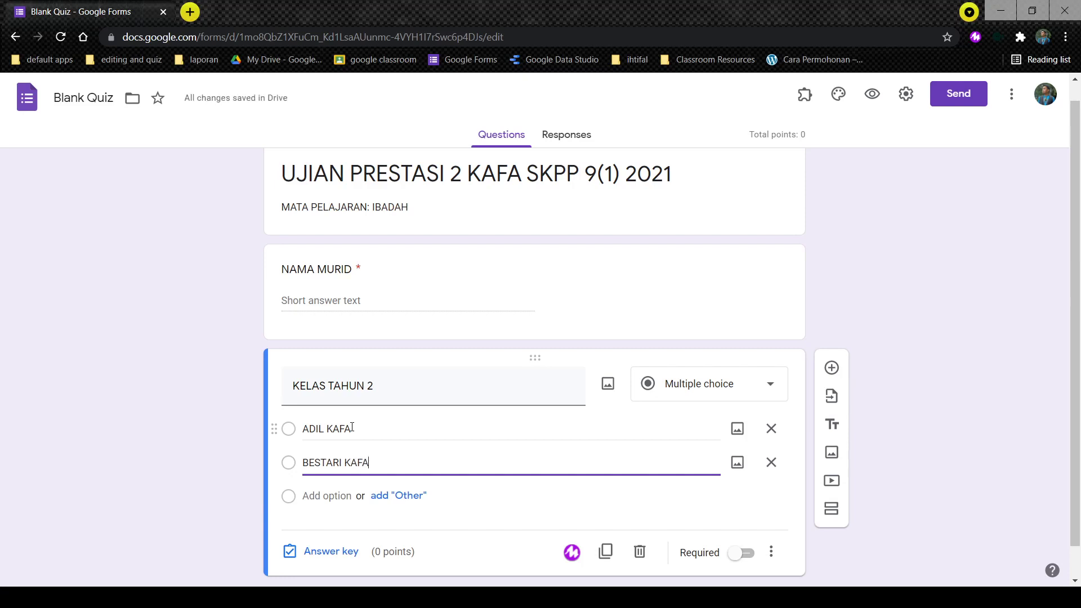
key(Return)
text(CEKA)
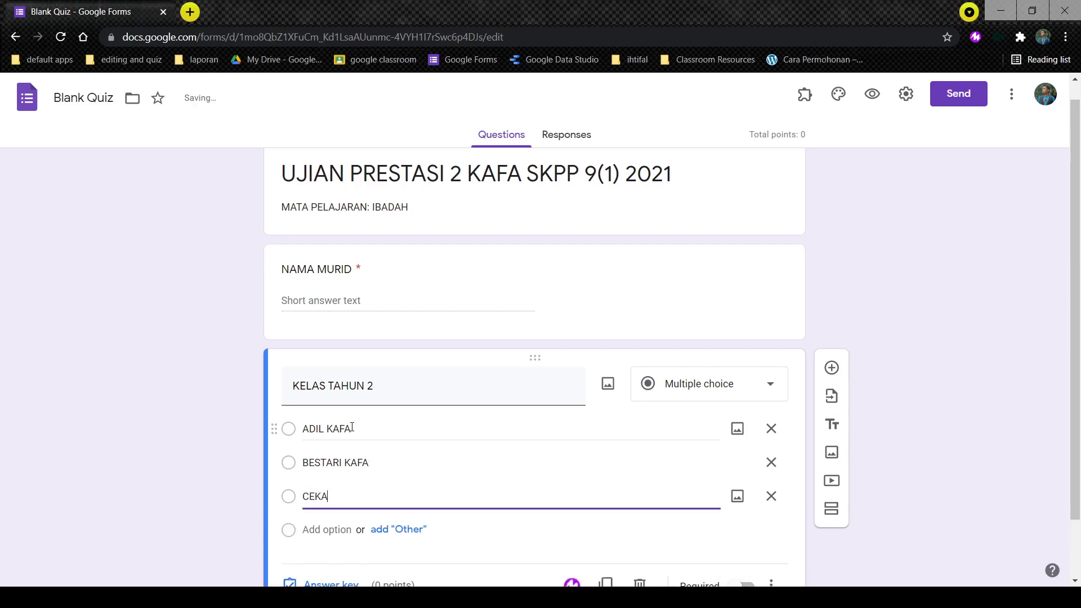
text(L KAFA)
click(225, 466)
Make the KELAS TAHUN 2 question required
scroll(224, 465, down, 1)
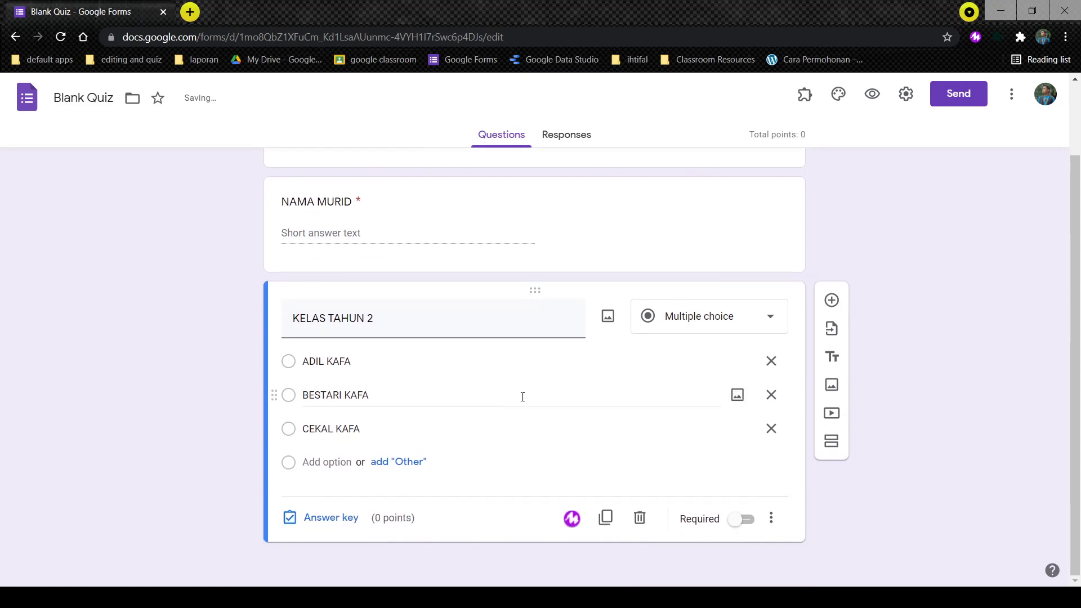
click(742, 519)
scroll(513, 315, up, 2)
scroll(545, 315, down, 2)
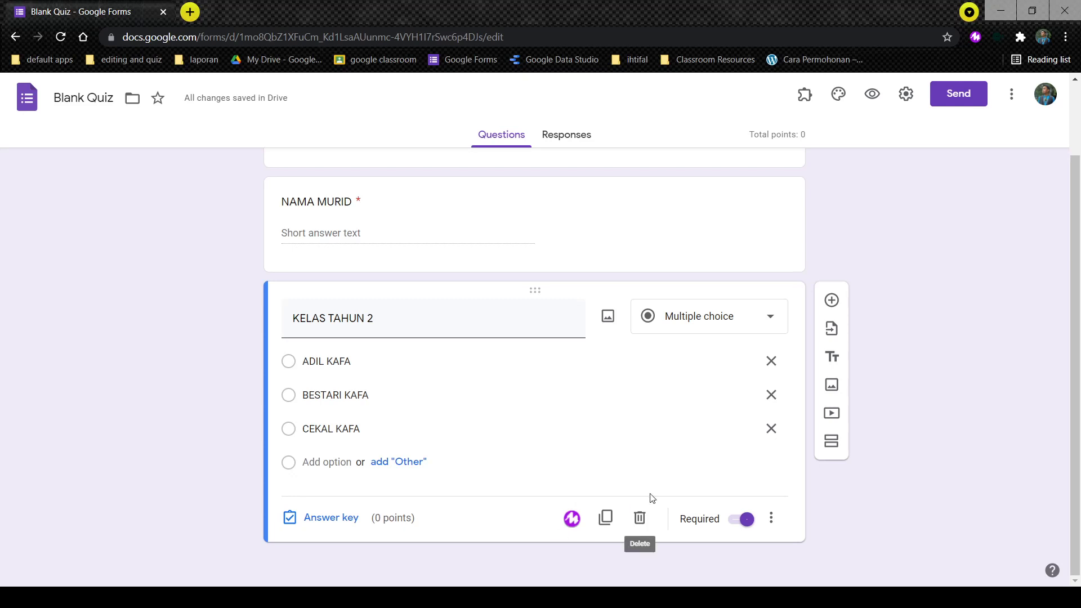
Add a new section after the KELAS TAHUN 2 question and title it "SOALAN IBADAH"
scroll(428, 297, up, 1)
scroll(435, 304, down, 1)
click(832, 442)
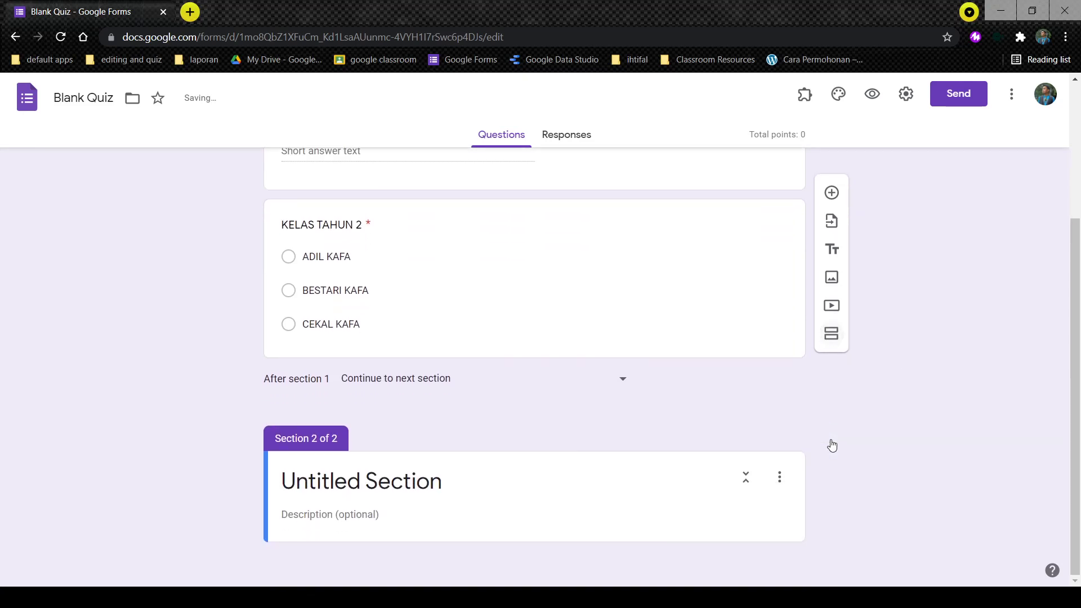
click(415, 485)
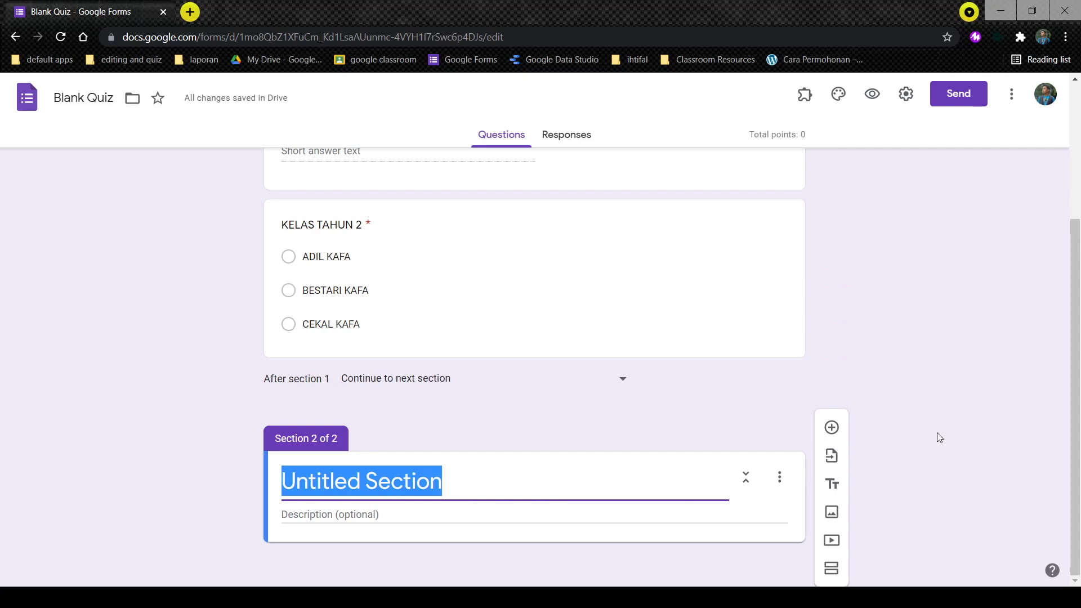
text(SOAA)
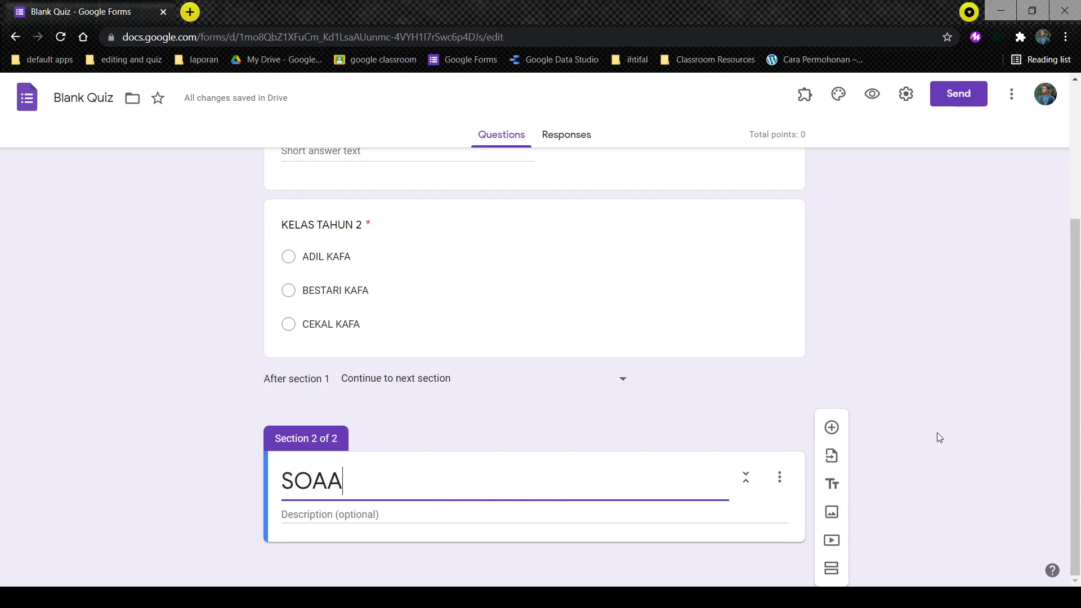
key(BackSpace)
text(LAN IBADAH)
key(Tab)
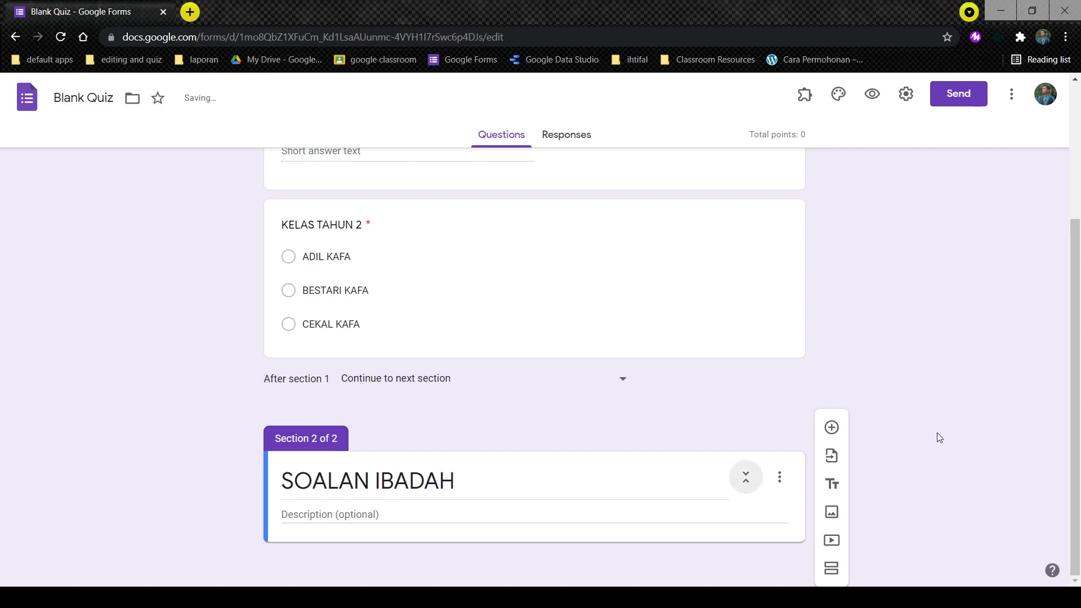
Enter "MURID DIKEHENDAKI MENJAWAB SEMUA SOALAN YANG DIBERIKAN" as the description of the SOALAN IBADAH section
click(563, 514)
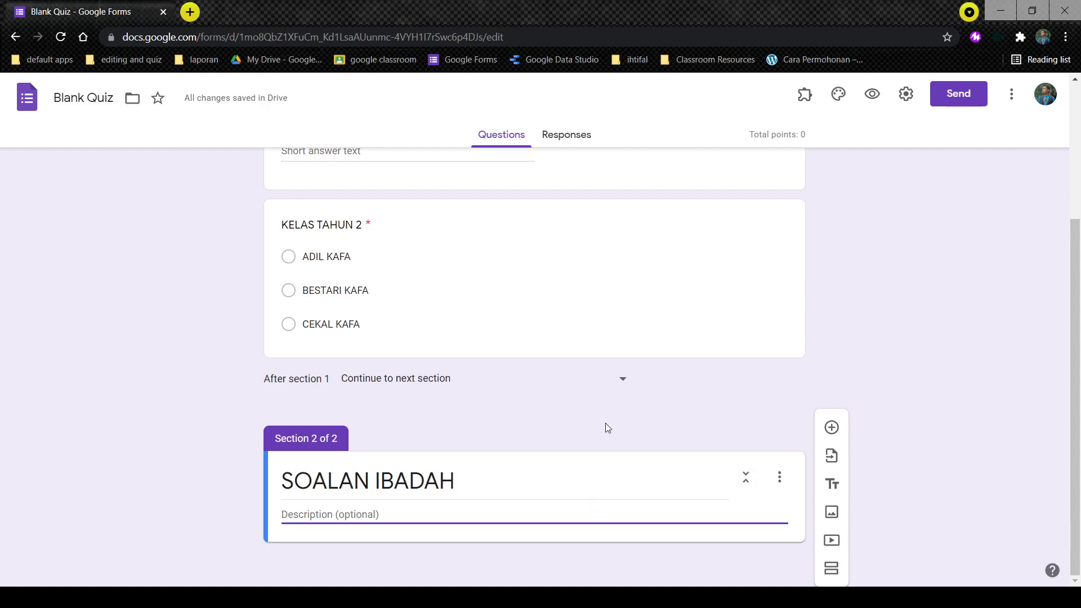
text(MURID DIKWW)
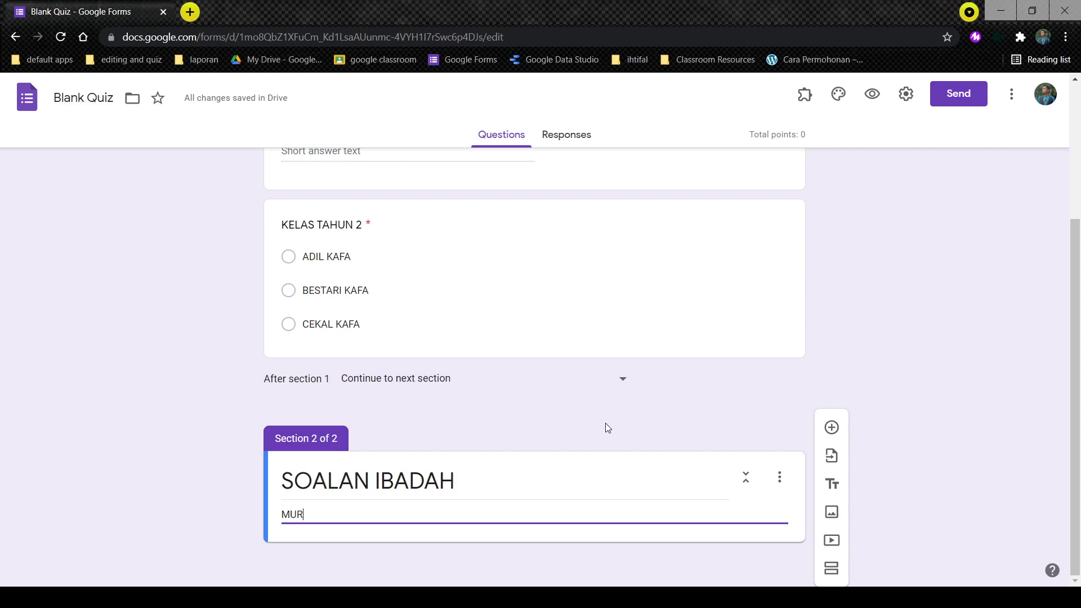
key(BackSpace)
key(BackSpace)
text(EHENDAKI MENAJWA)
key(BackSpace)
key(BackSpace)
key(BackSpace)
key(BackSpace)
text(JAWAB)
text(SEM)
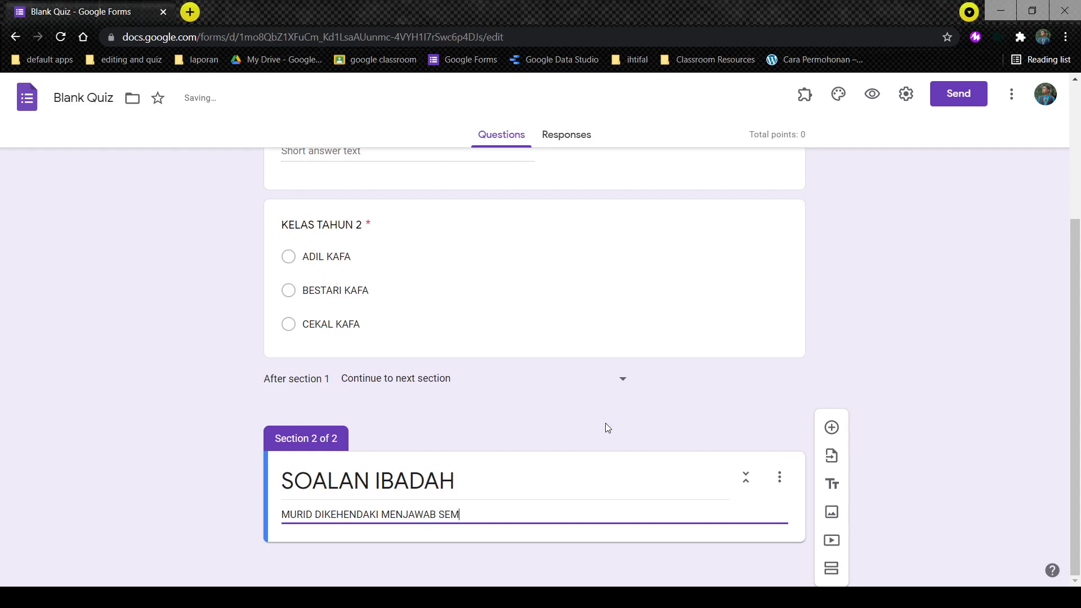
text(UA SOALAN )
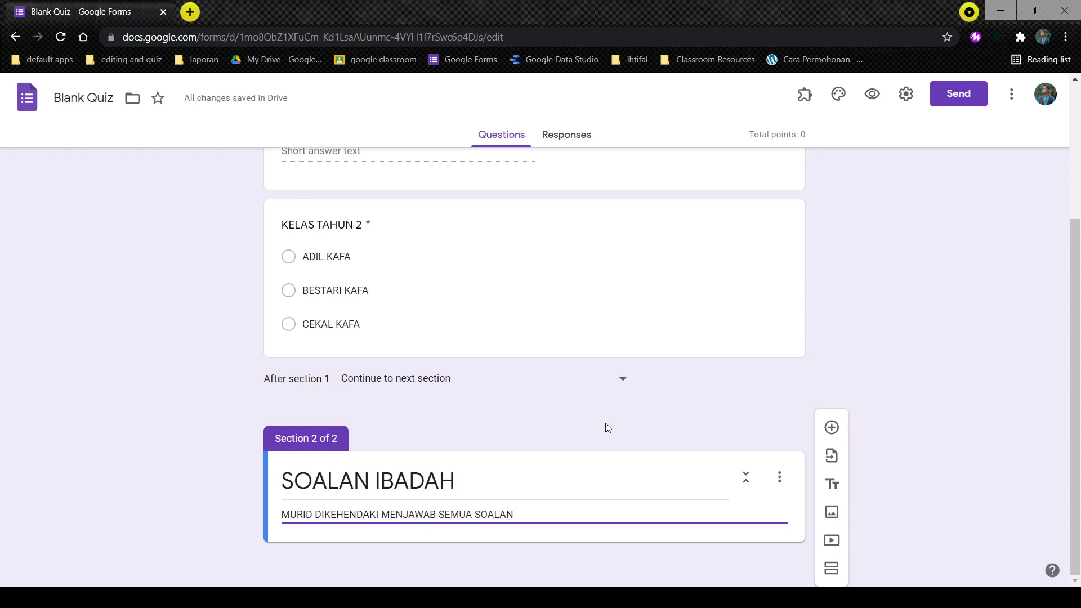
text(YANG DIBERIKAN)
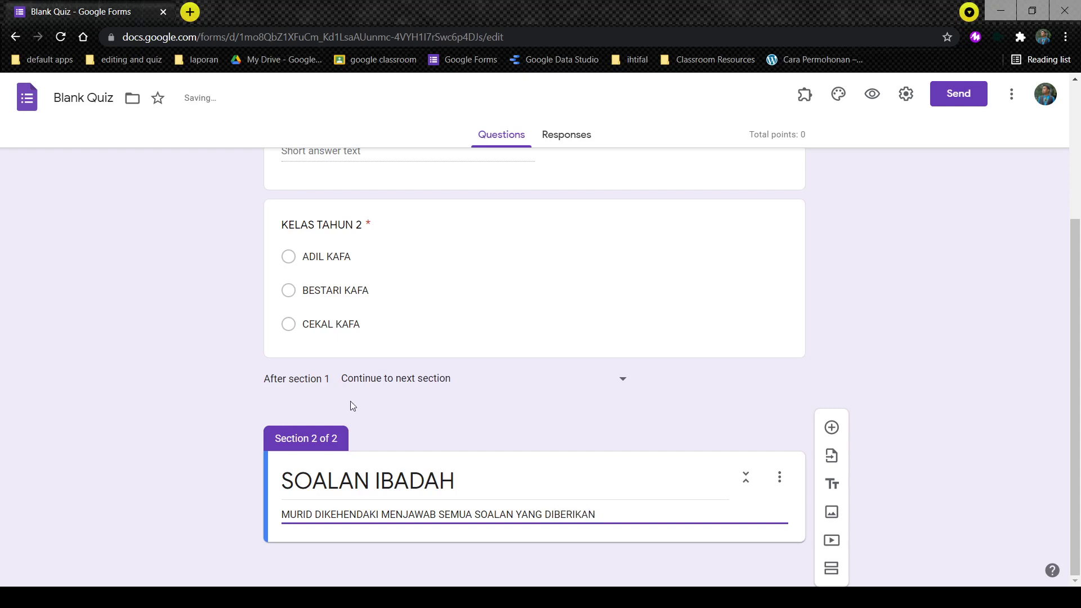
click(184, 469)
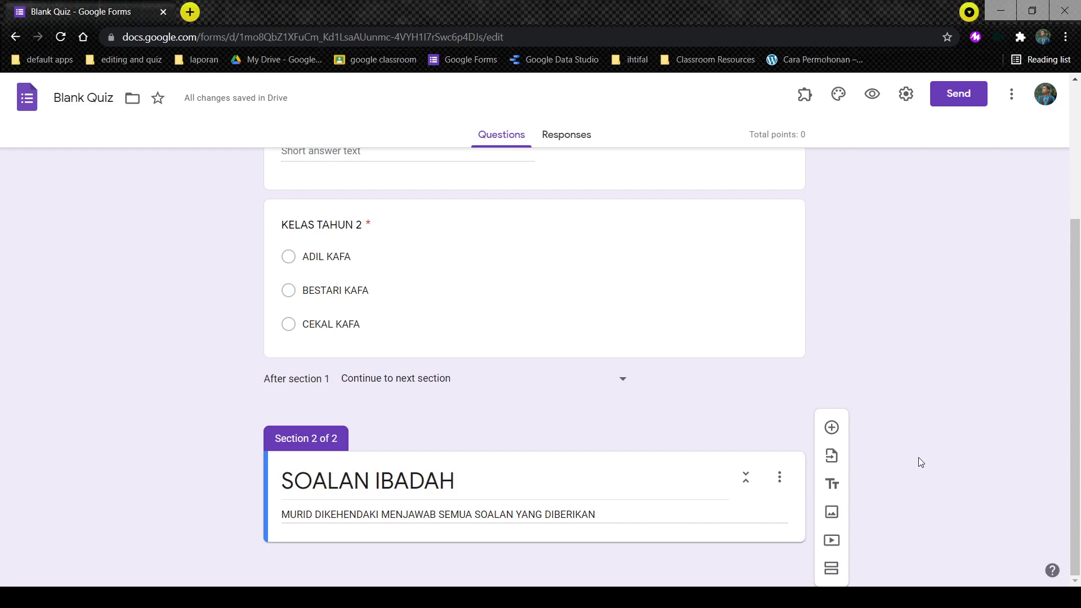
Add a question to the SOALAN IBADAH section with the Jawi text "مانكه"
click(831, 430)
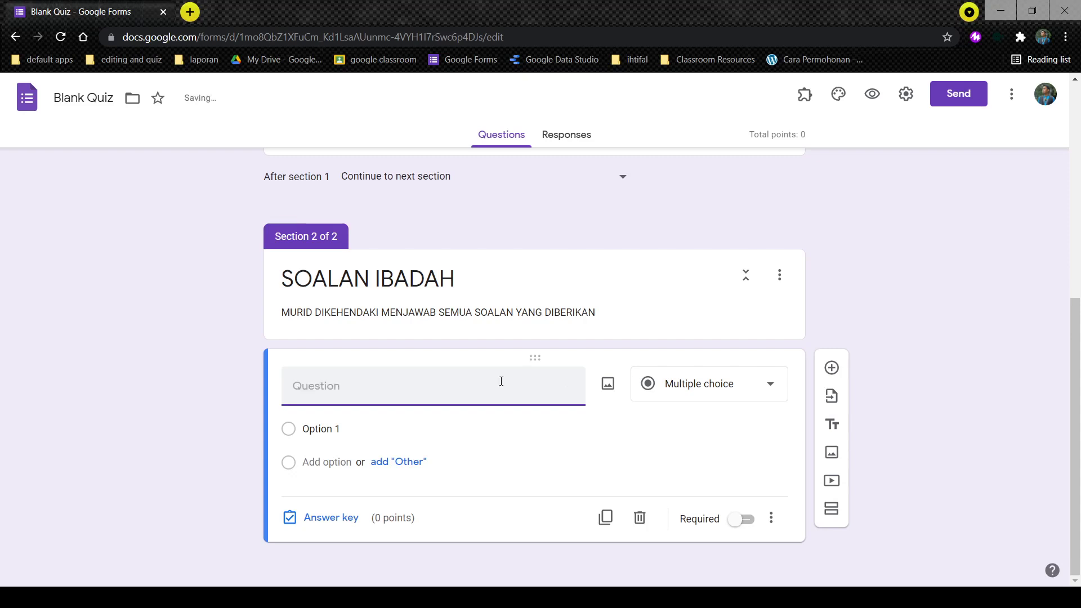
text(ل)
key(BackSpace)
text(ل)
text(انكه)
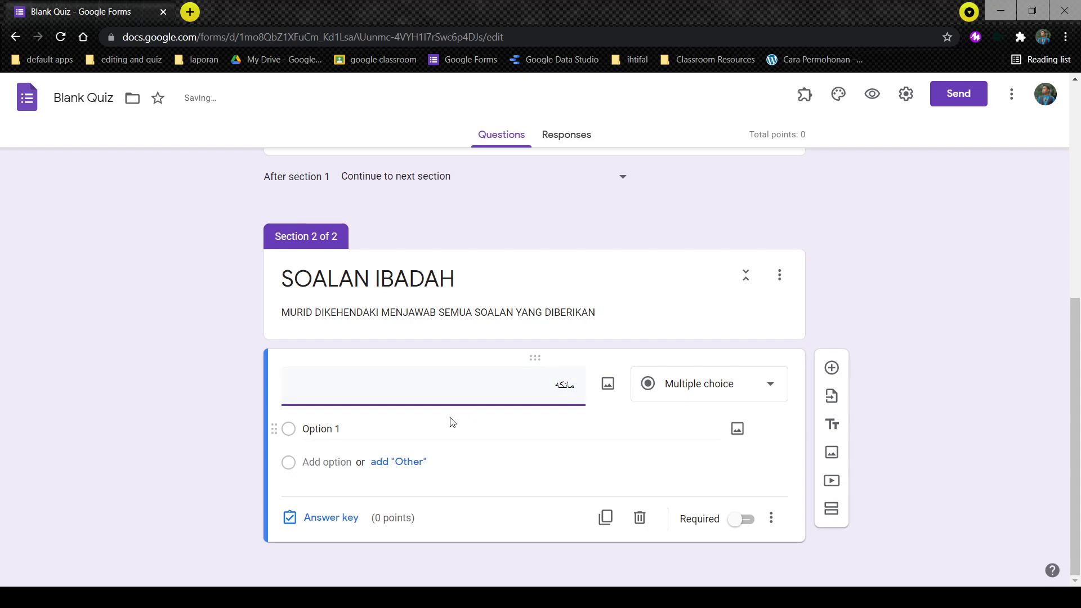
Give the "مانكه" question four answer options: "ل", "ب", "ي" and "س"
click(332, 430)
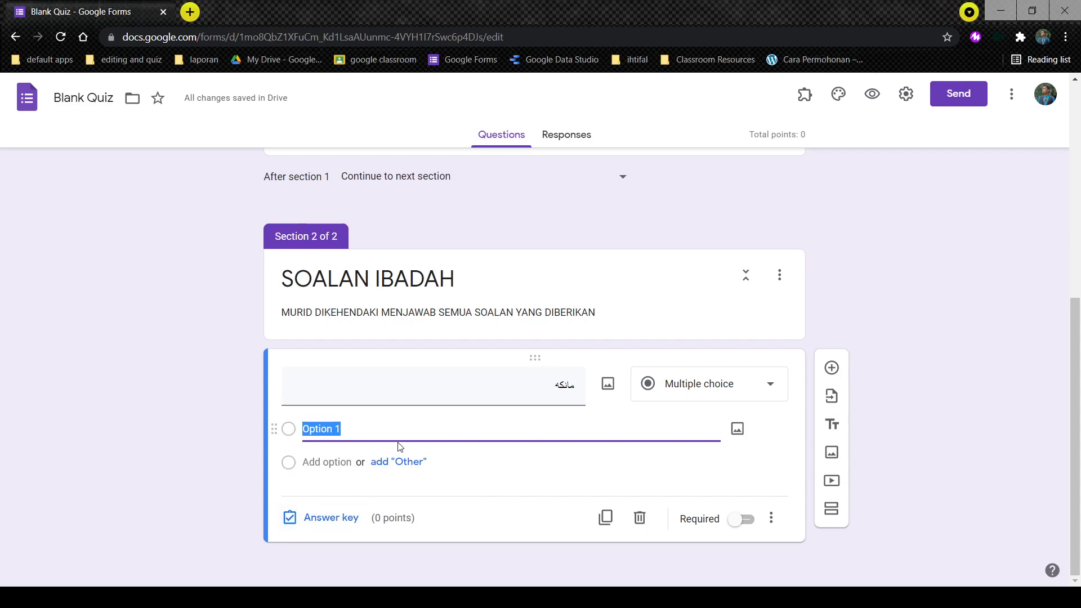
text(ل)
click(328, 462)
text(ب)
click(319, 492)
text(ي)
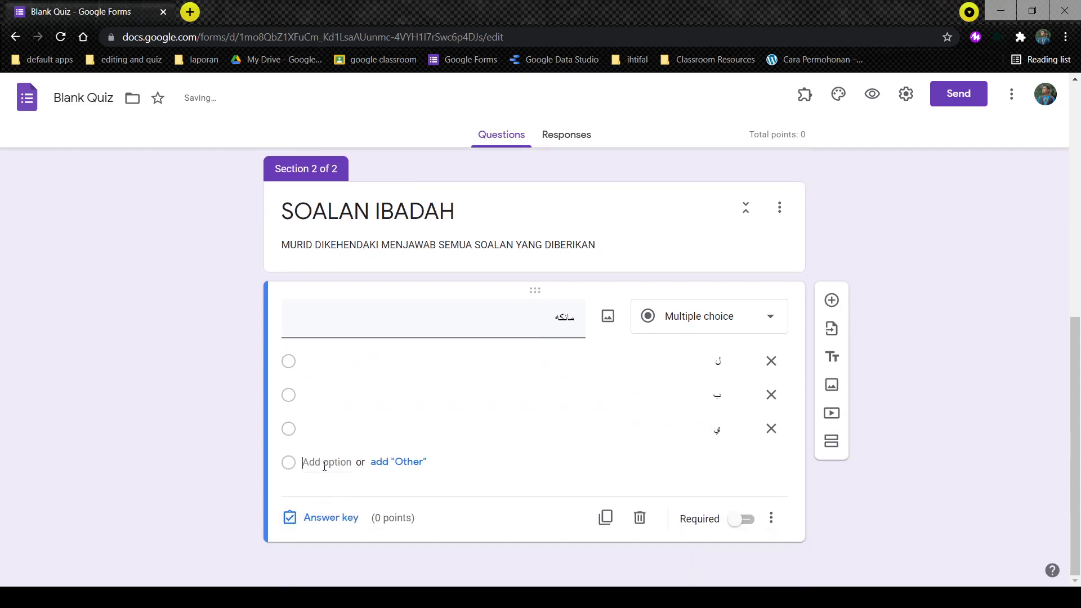
click(324, 463)
text(س)
click(194, 467)
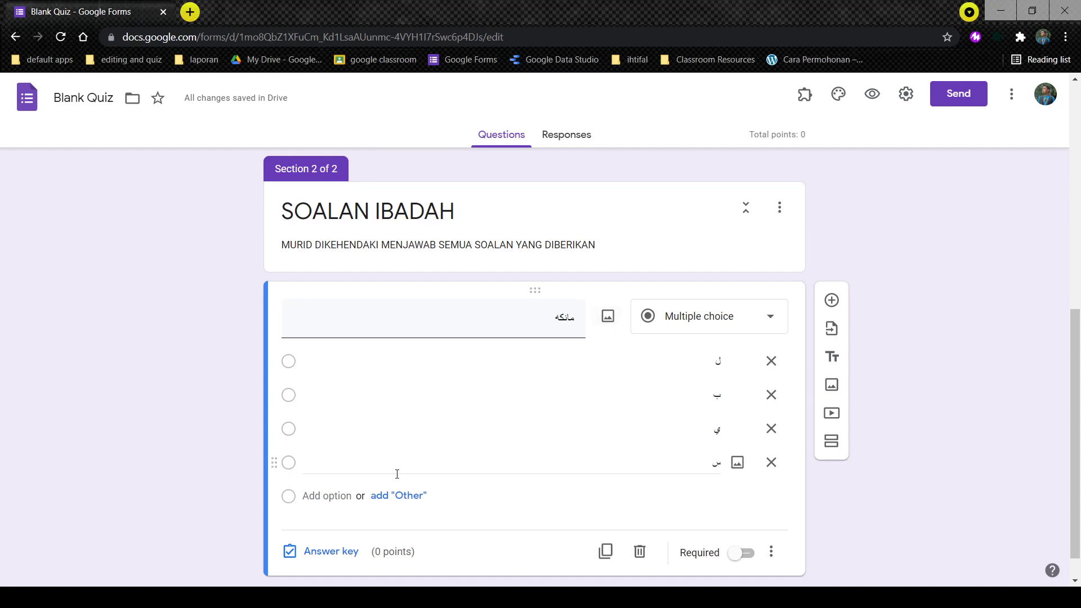
Mark "ب" as the correct answer to the "مانكه" question, worth 4 points, and make the question required
scroll(103, 516, down, 1)
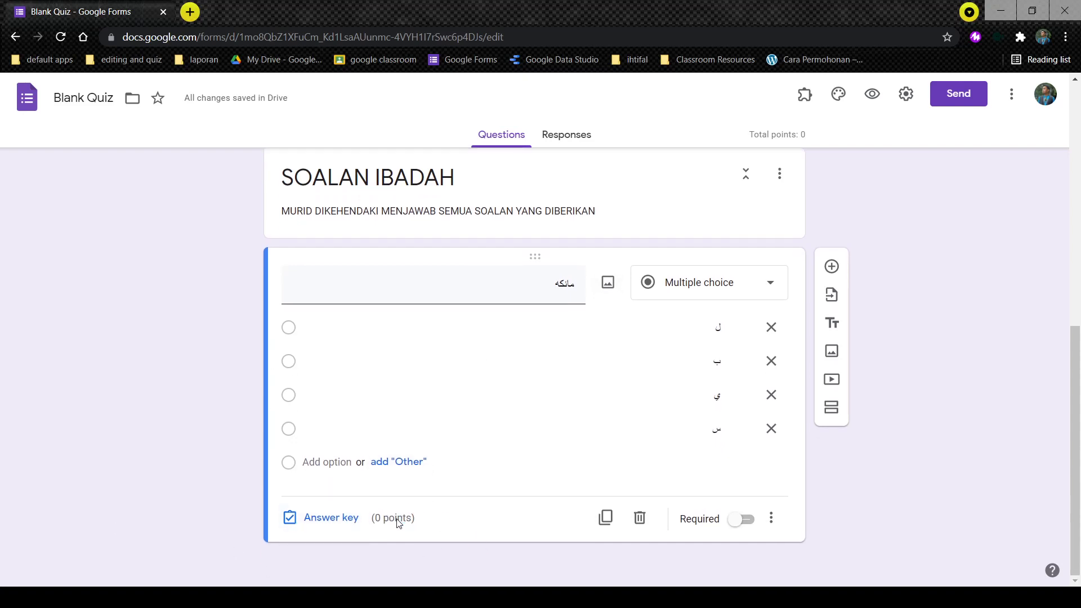
click(323, 518)
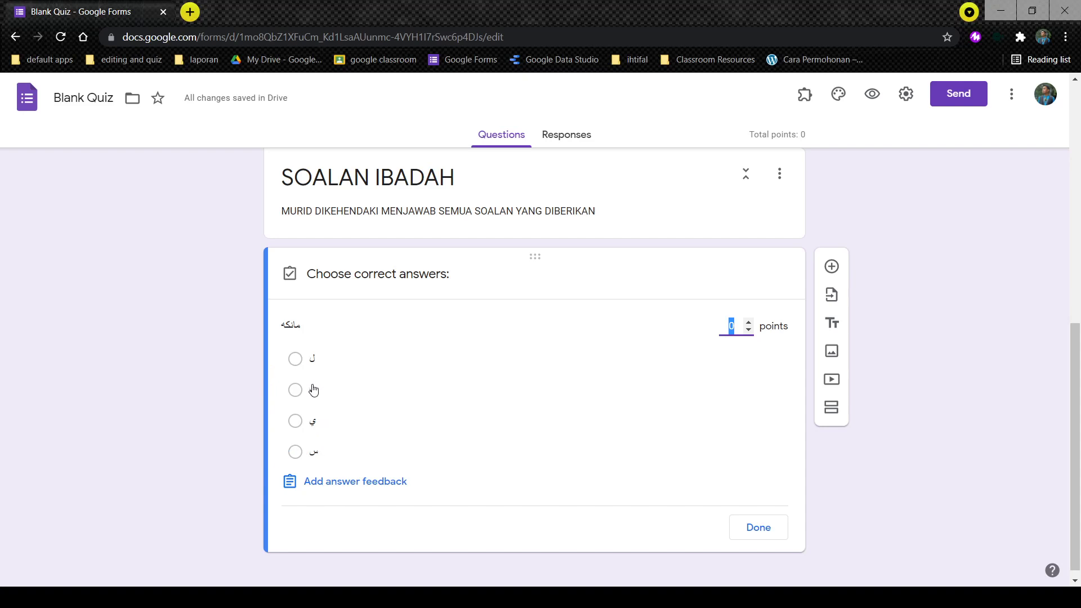
click(297, 390)
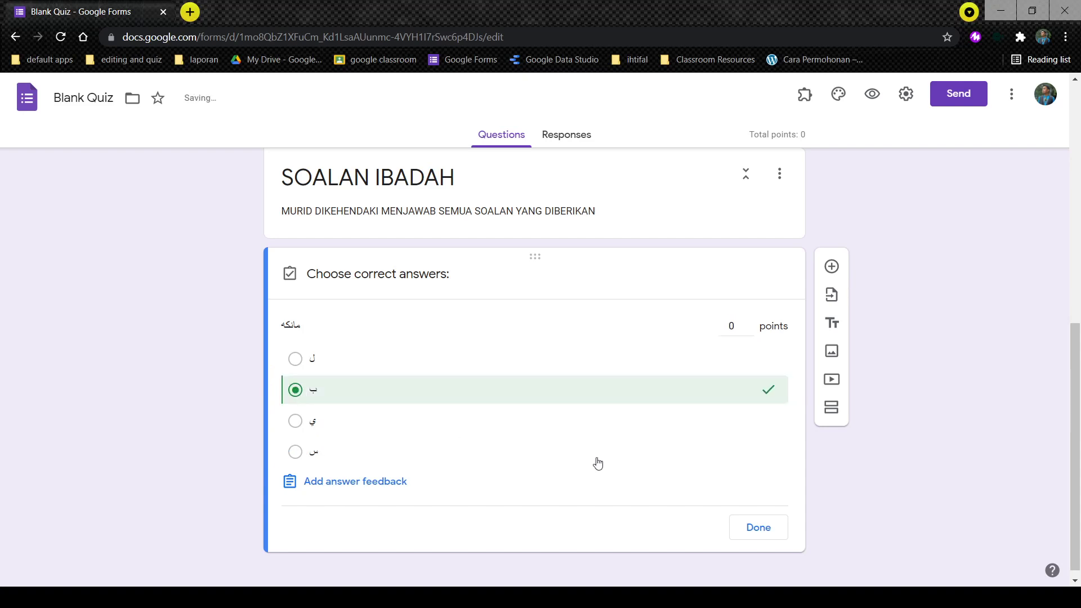
click(736, 327)
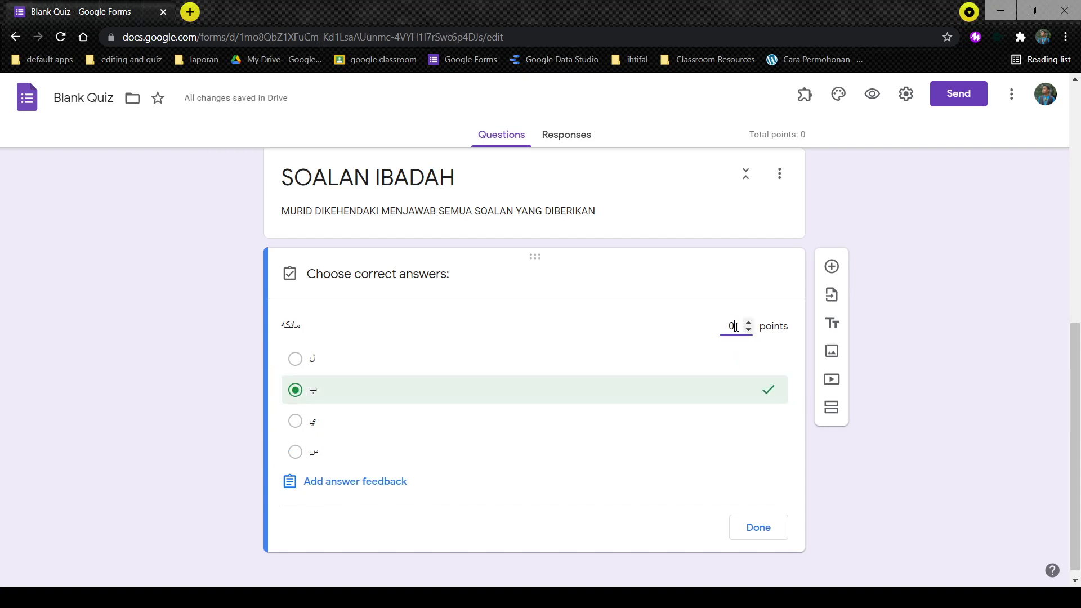
double_click(733, 327)
text(4)
click(775, 533)
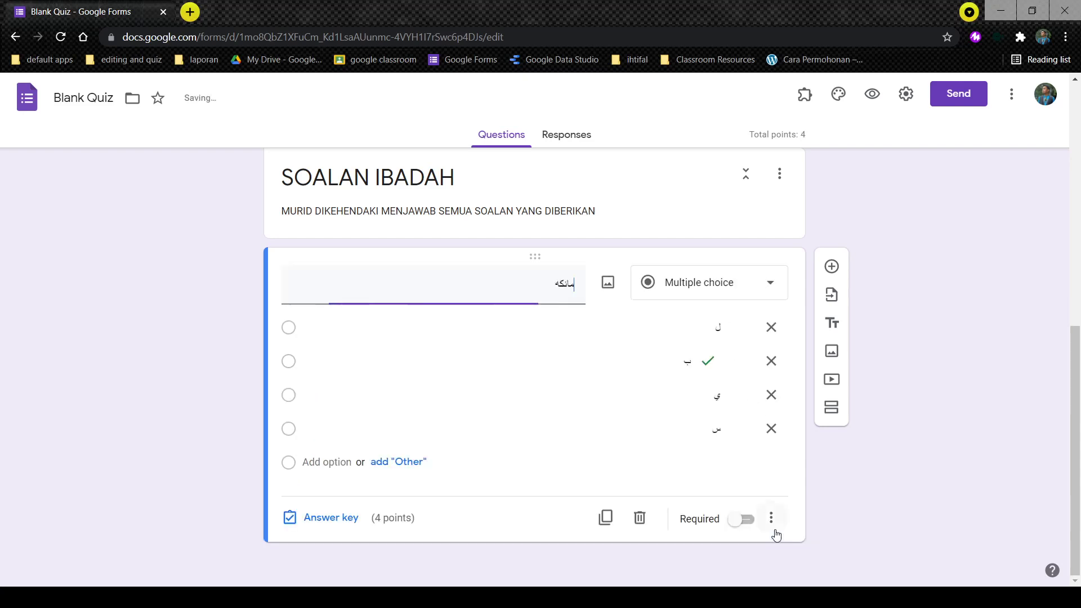
click(739, 520)
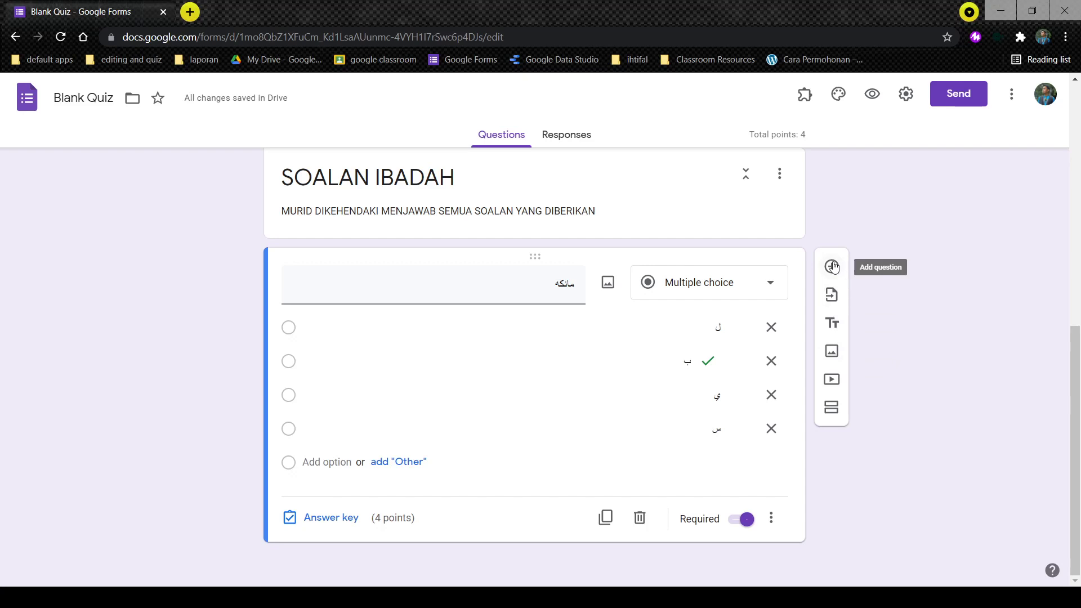
Duplicate the "مانكه" question and change the copy's question text to "دمانكه"
click(606, 518)
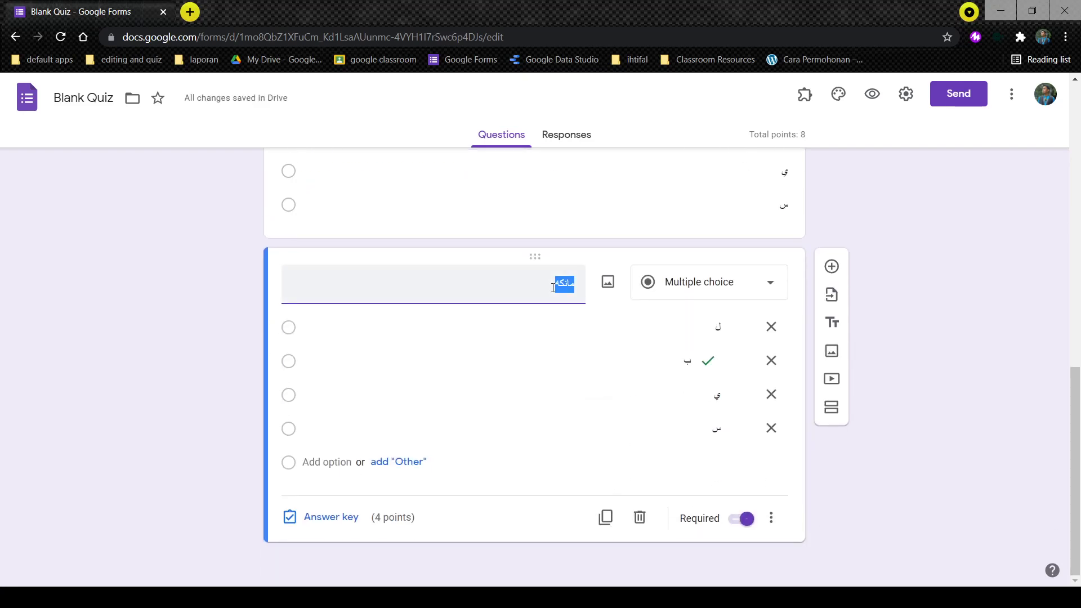
key(BackSpace)
text(دمت)
key(BackSpace)
text(انم)
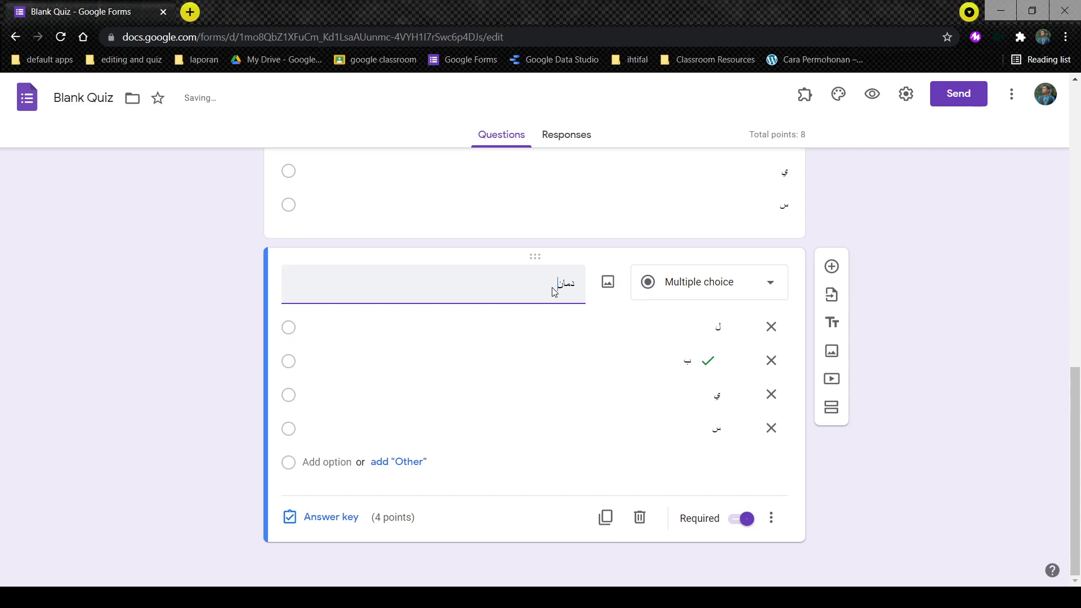
key(BackSpace)
text(ك)
Set "ي" as the correct answer in the answer key of the "دمانكه" question
click(321, 517)
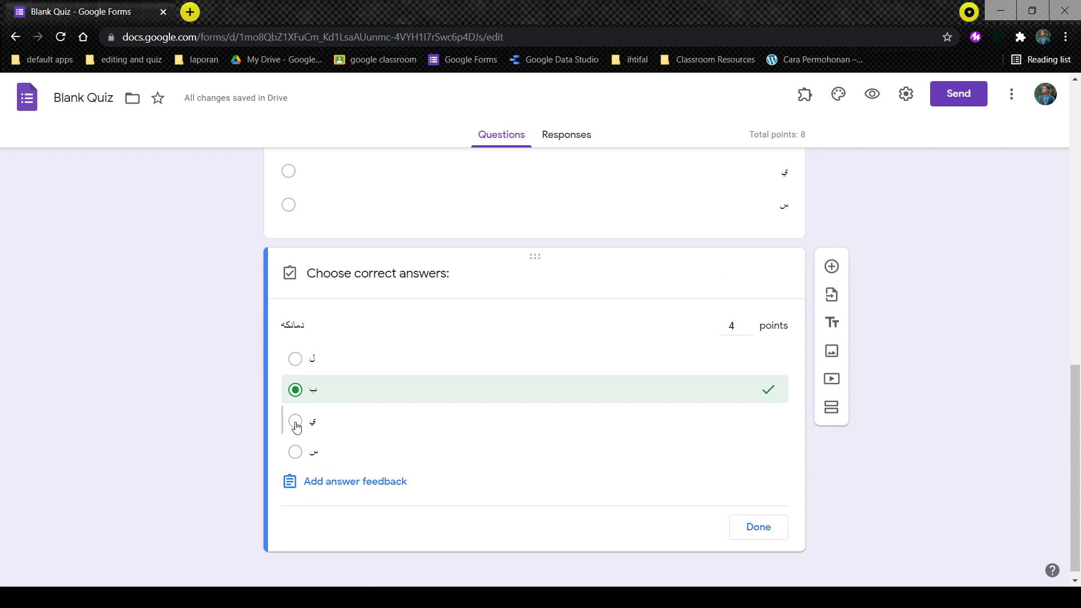
click(296, 422)
click(295, 390)
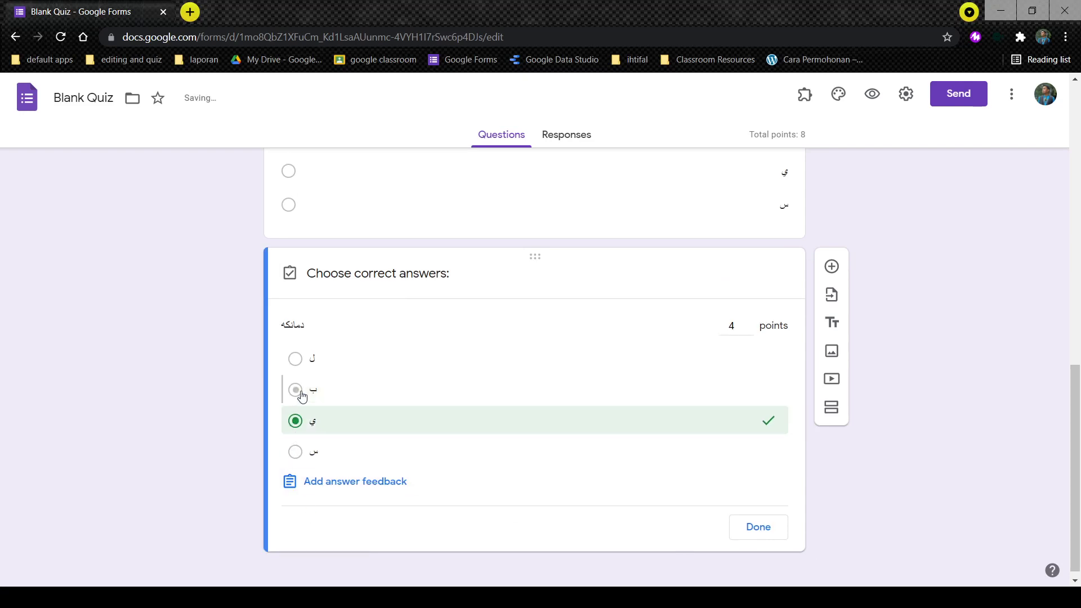
click(775, 537)
scroll(840, 535, up, 15)
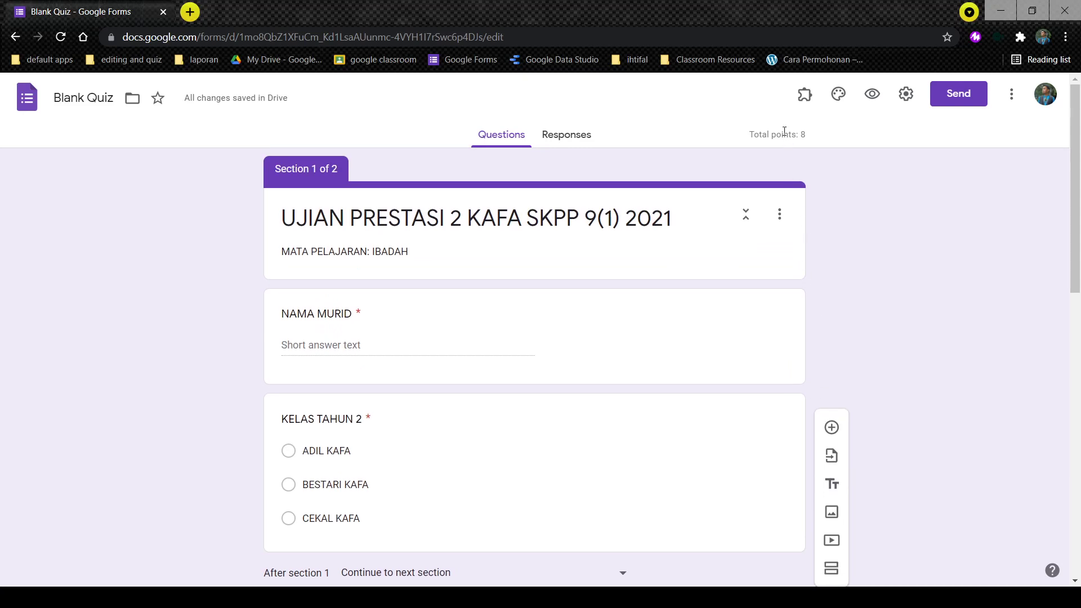
scroll(837, 299, down, 15)
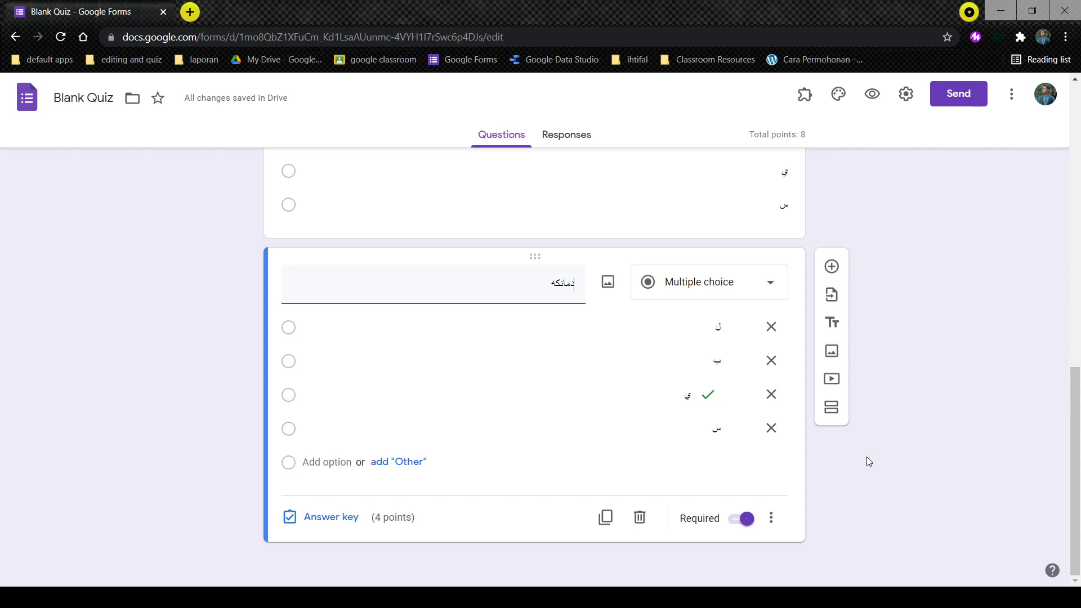
scroll(935, 244, up, 5)
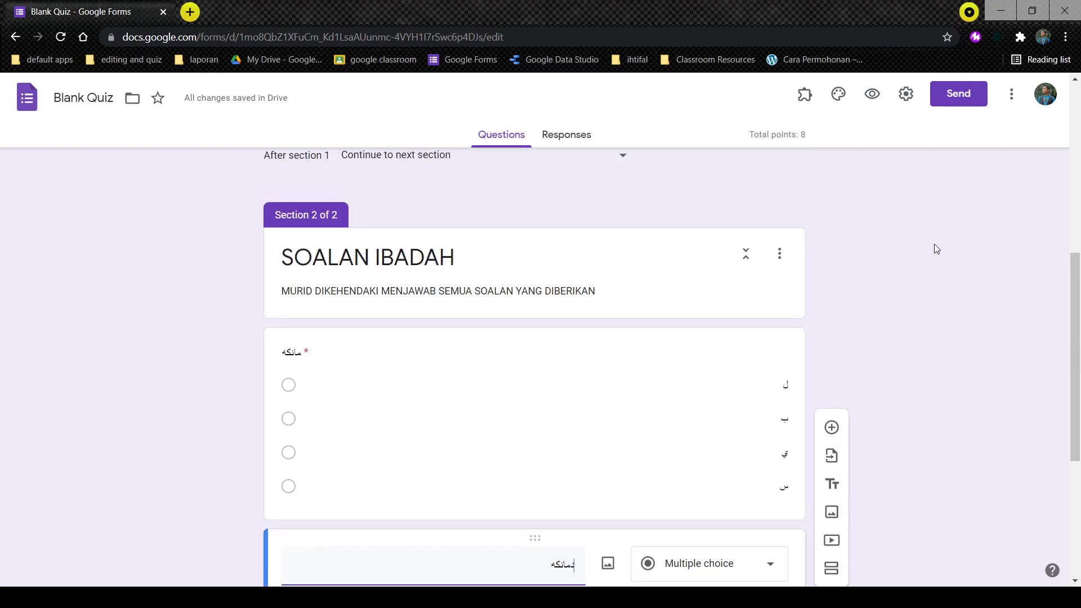
Rename the form file from Blank Quiz to a copy of the form title, "UJIAN PRESTASI 2 KAFA SKPP 9(1) 2021"
scroll(659, 237, up, 8)
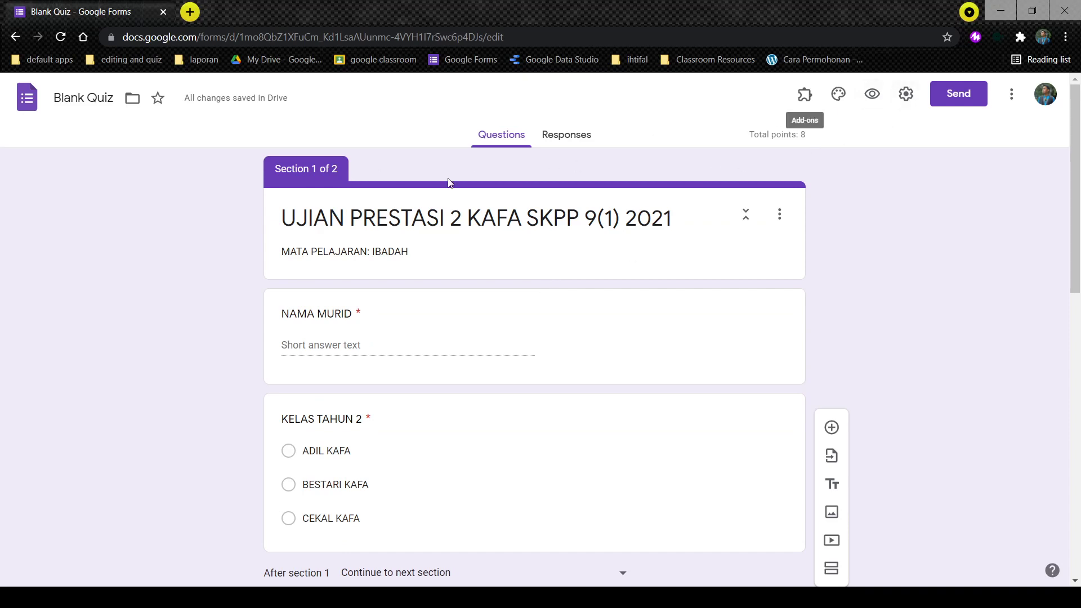
click(91, 100)
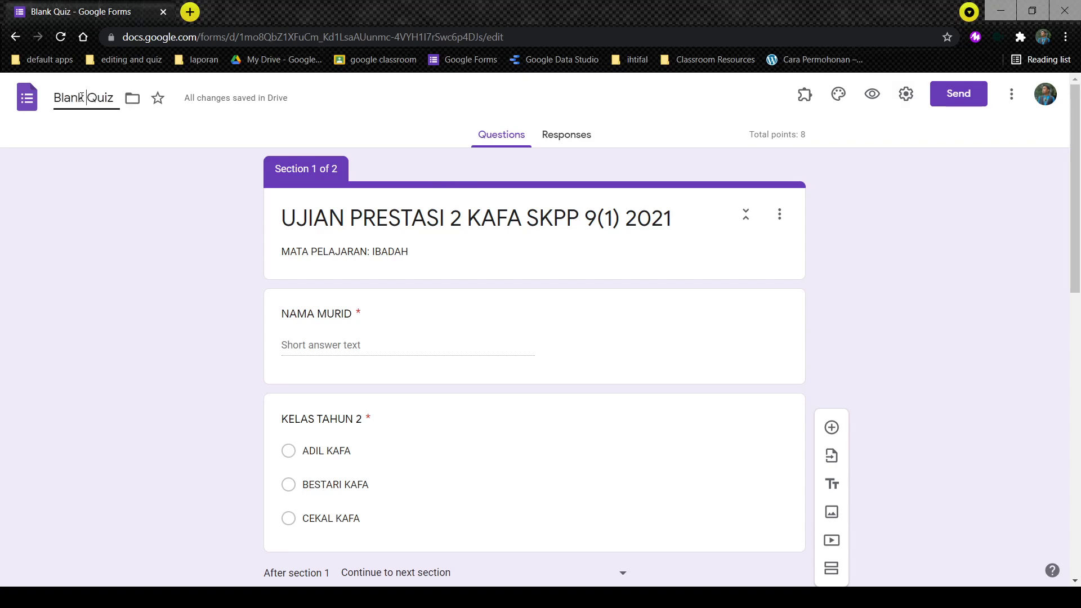
triple_click(73, 98)
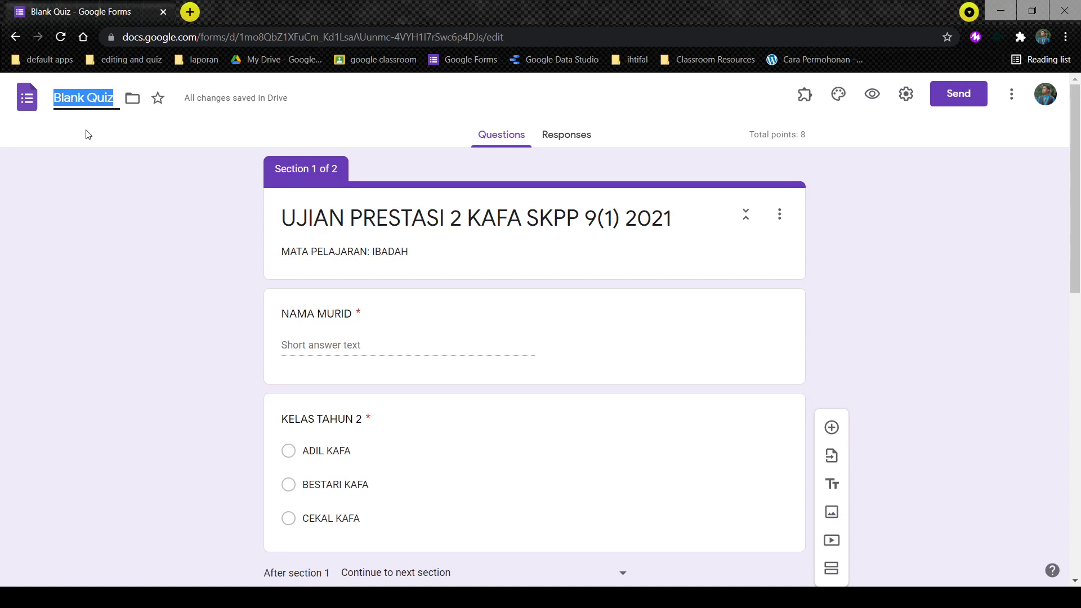
click(375, 219)
key(ctrl+c)
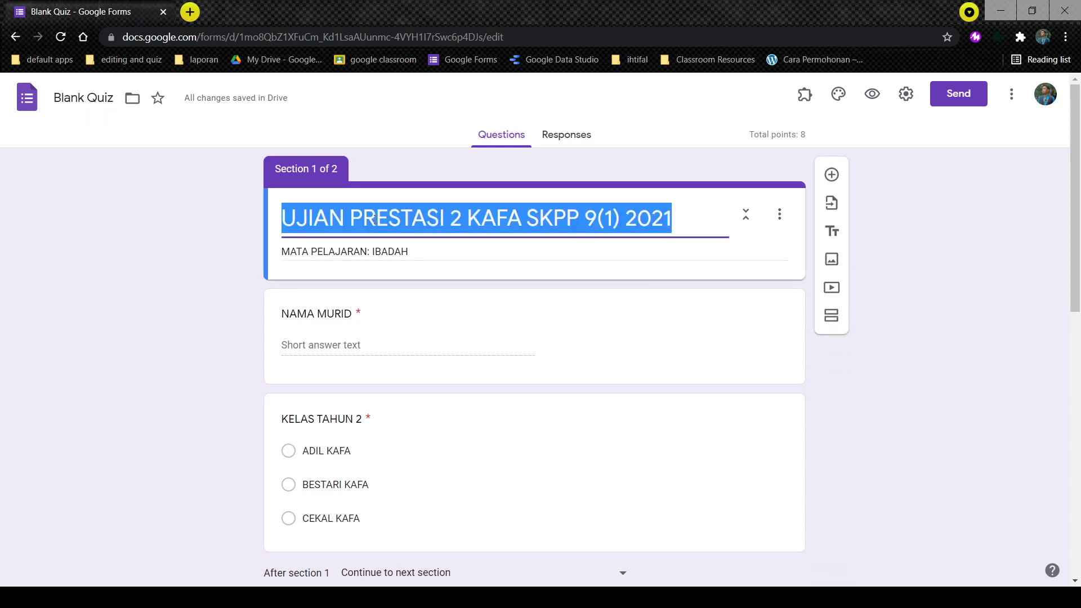
click(79, 97)
key(ctrl+a)
key(ctrl+v)
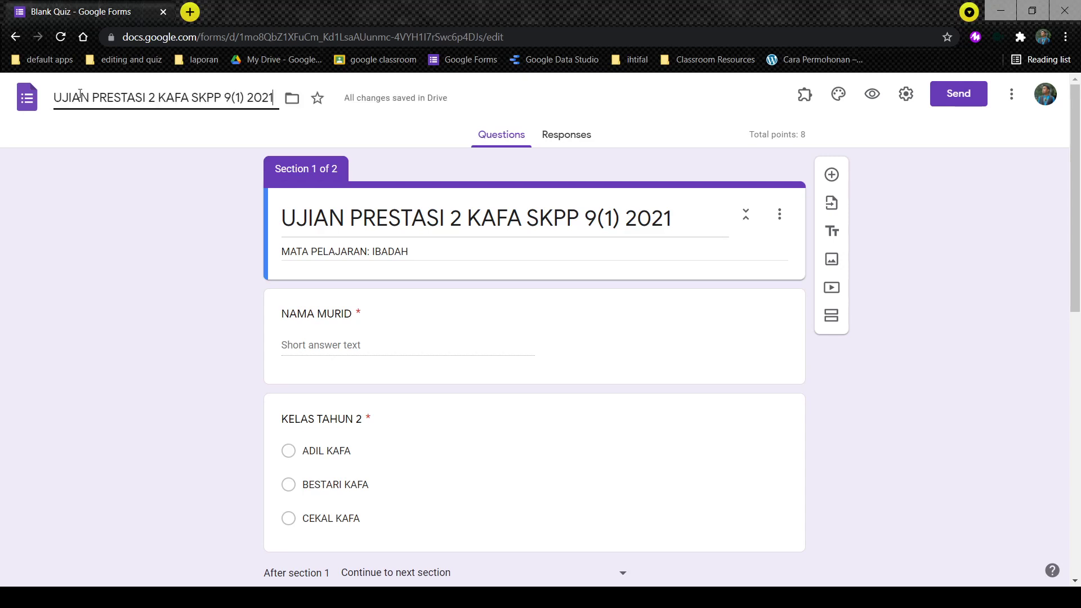
text())
text(عبادة)
key(BackSpace)
key(BackSpace)
key(BackSpace)
key(BackSpace)
key(BackSpace)
key(BackSpace)
key(BackSpace)
Add "(IBADAH)" in front of the form's file name
key(Home)
text(())
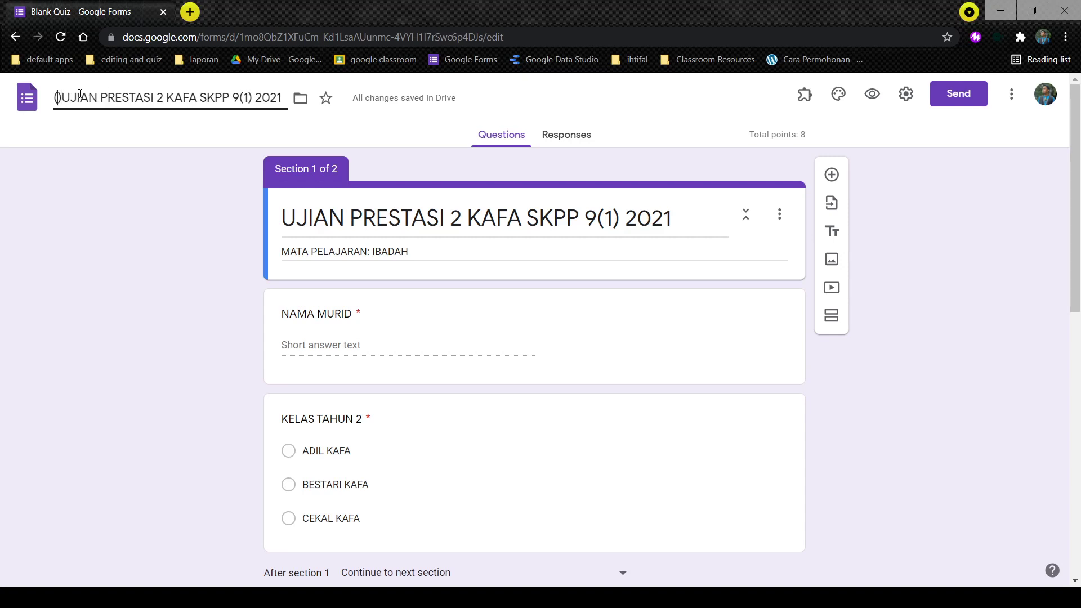
text(IBADAH)
key(Right)
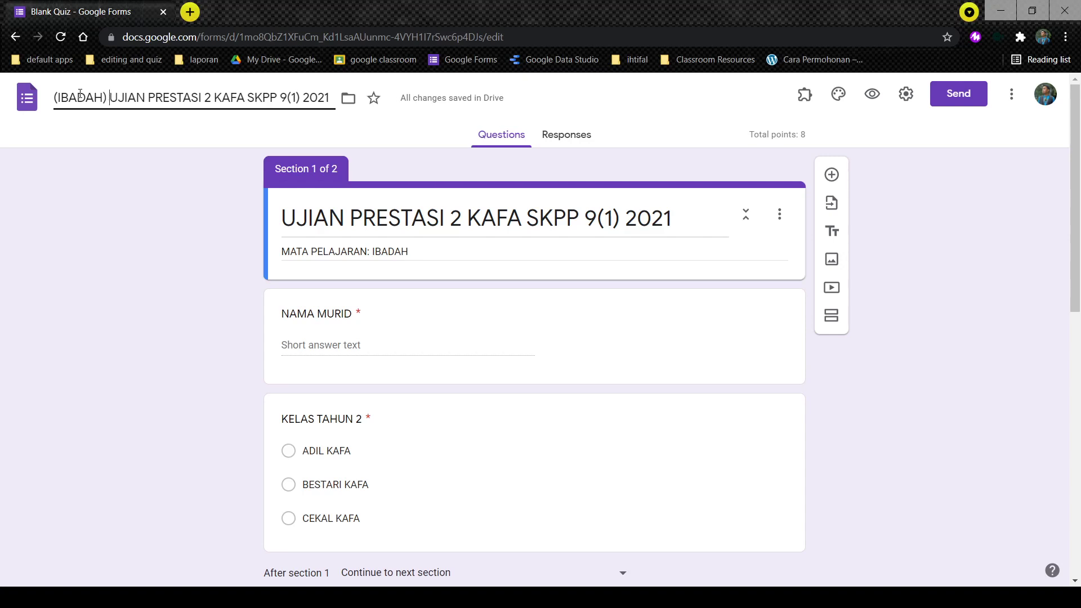
click(104, 158)
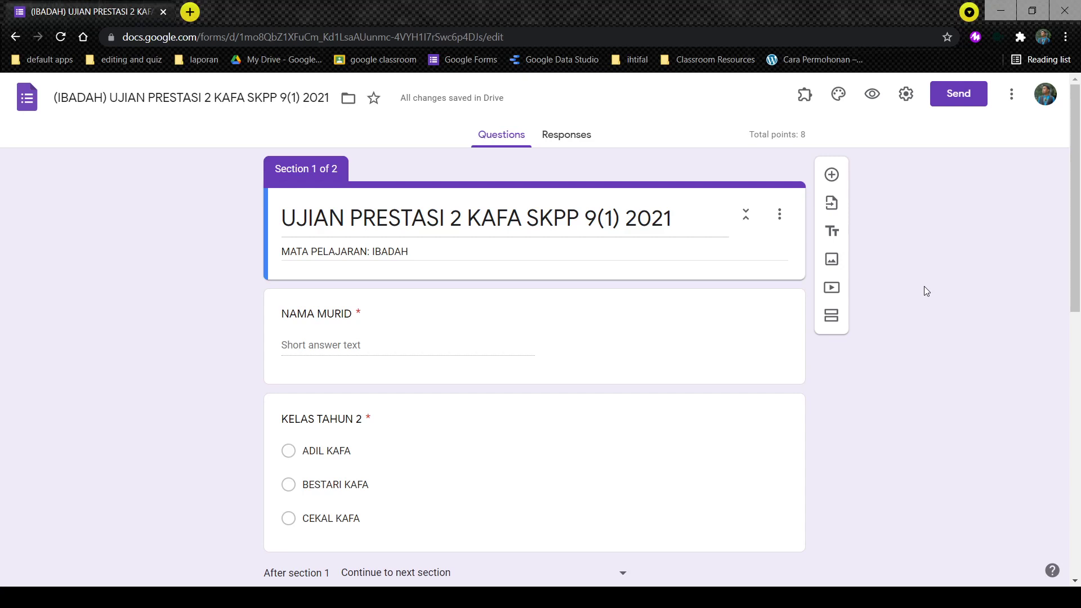
Preview the form, enter a student's name under NAMA MURID and choose ADIL KAFA as the class
click(873, 94)
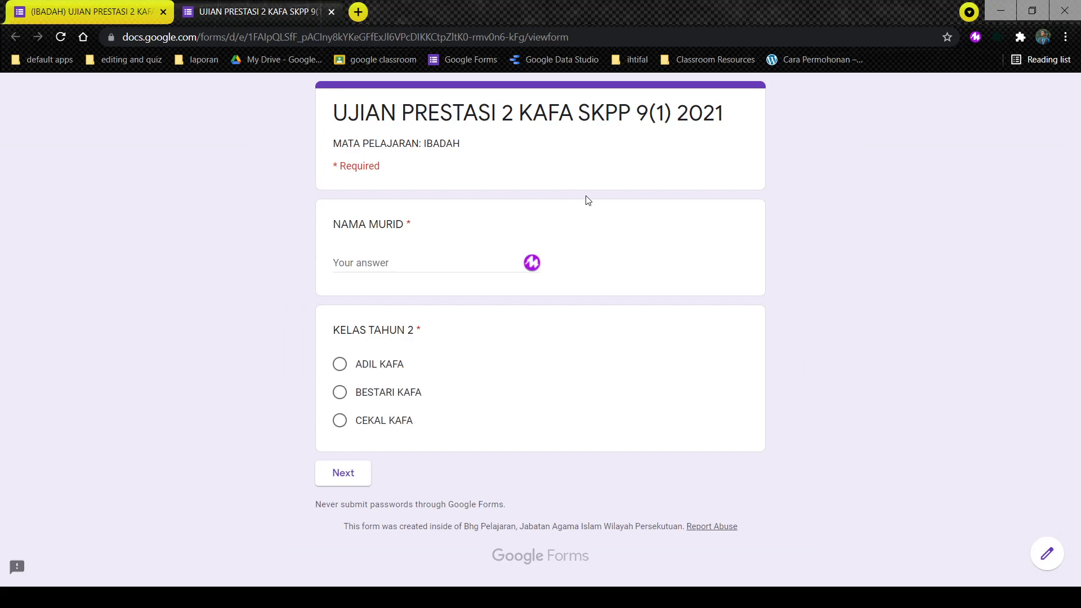
click(414, 263)
text(SDFSDF)
key(BackSpace)
key(BackSpace)
key(BackSpace)
key(BackSpace)
key(BackSpace)
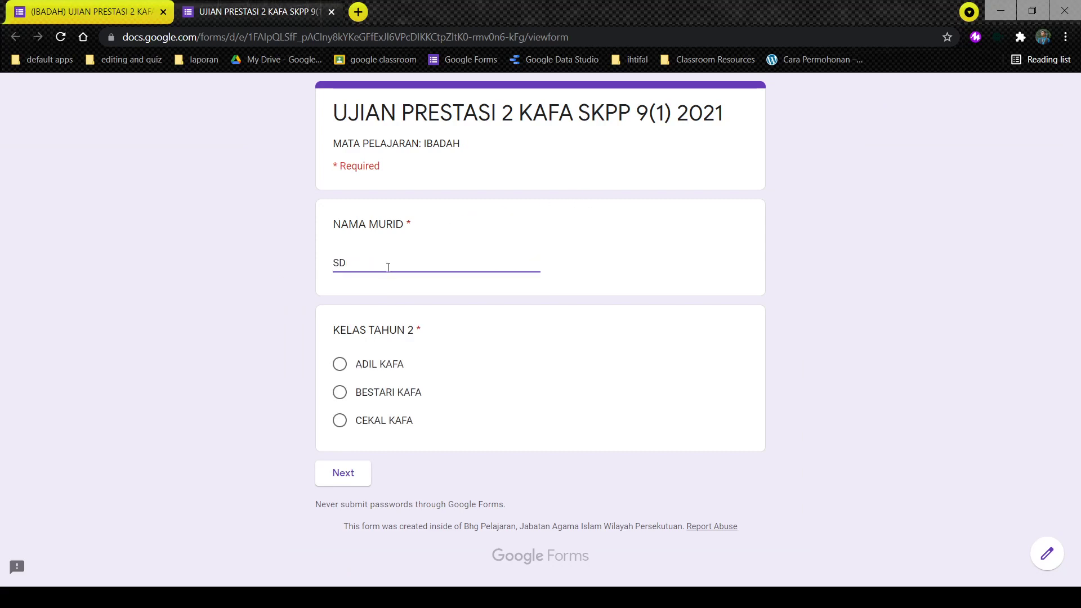
text(ISMAIL)
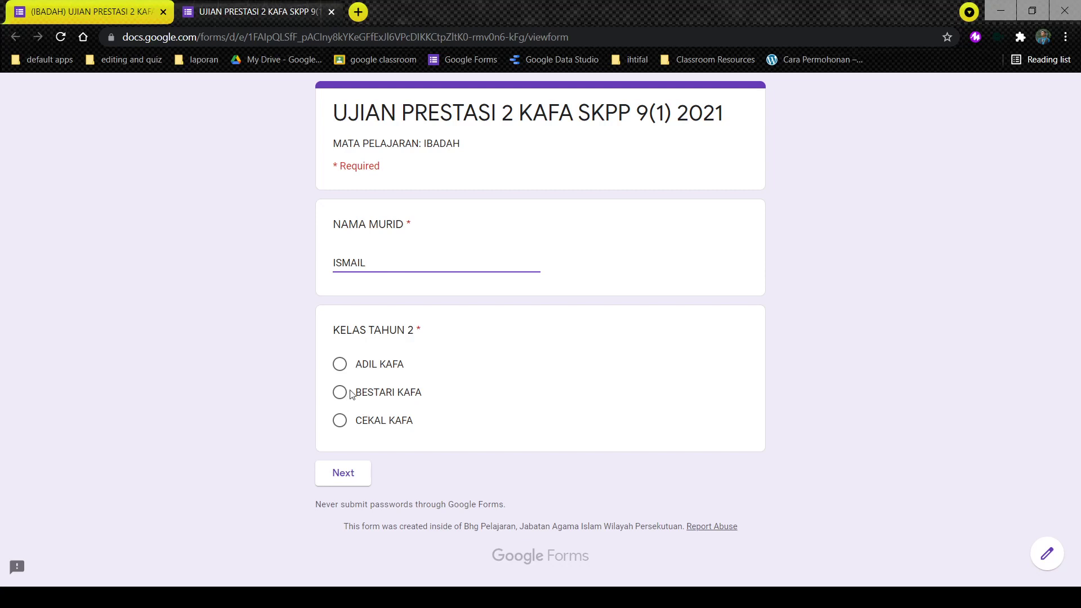
click(339, 364)
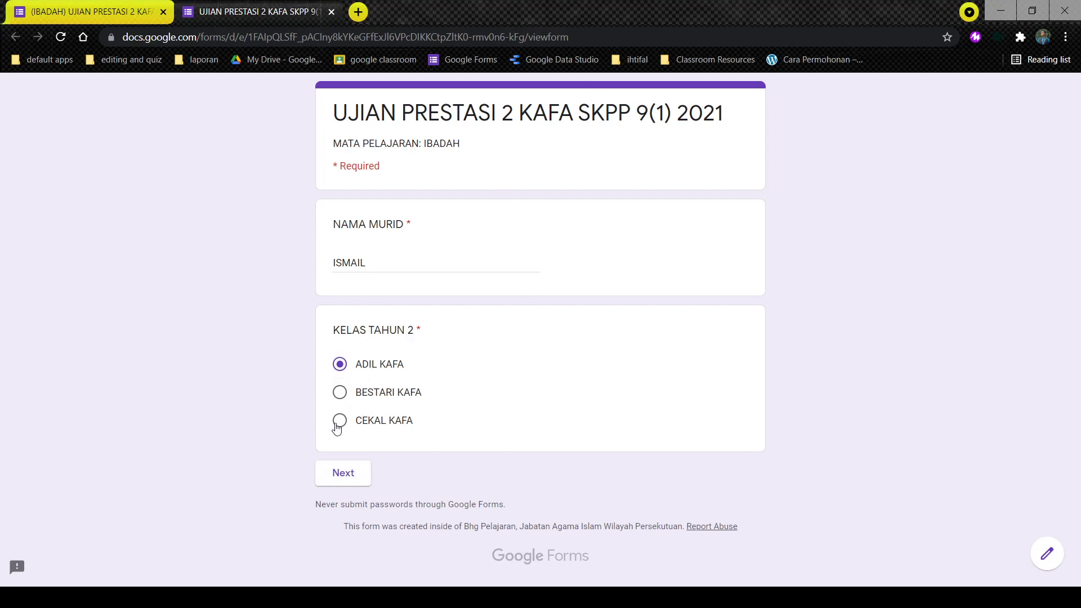
Continue to the SOALAN IBADAH section of the preview, review its questions, and close the preview
click(318, 476)
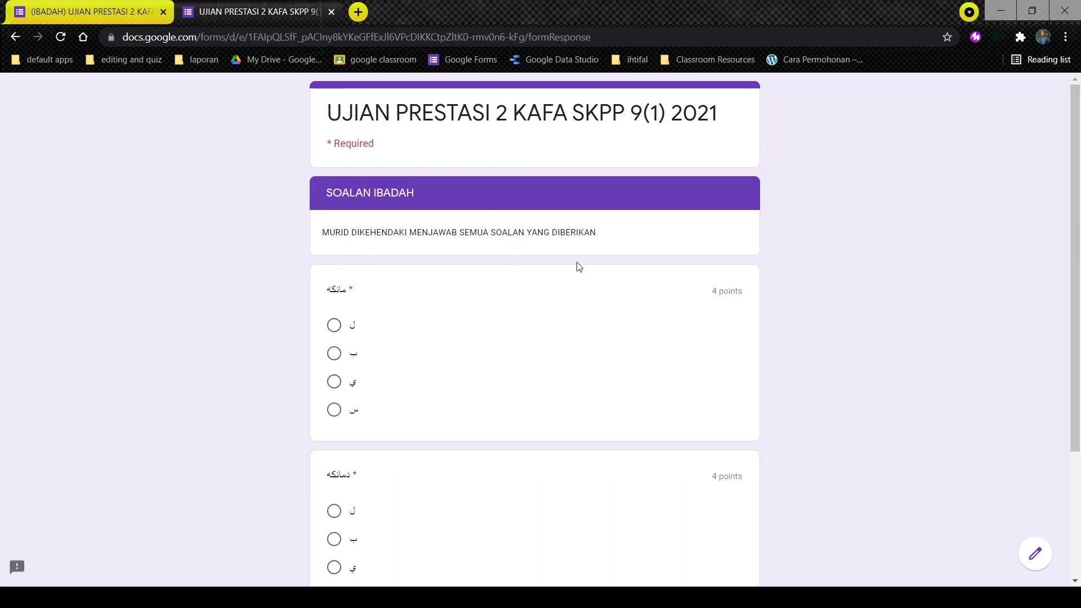
scroll(586, 266, down, 1)
scroll(585, 266, down, 2)
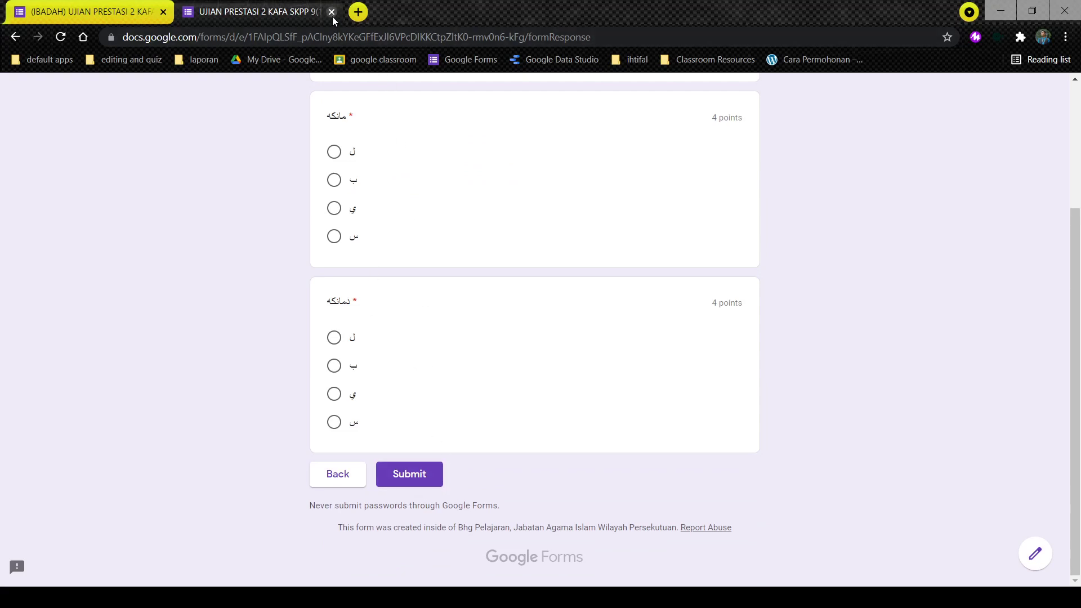
key(ctrl+w)
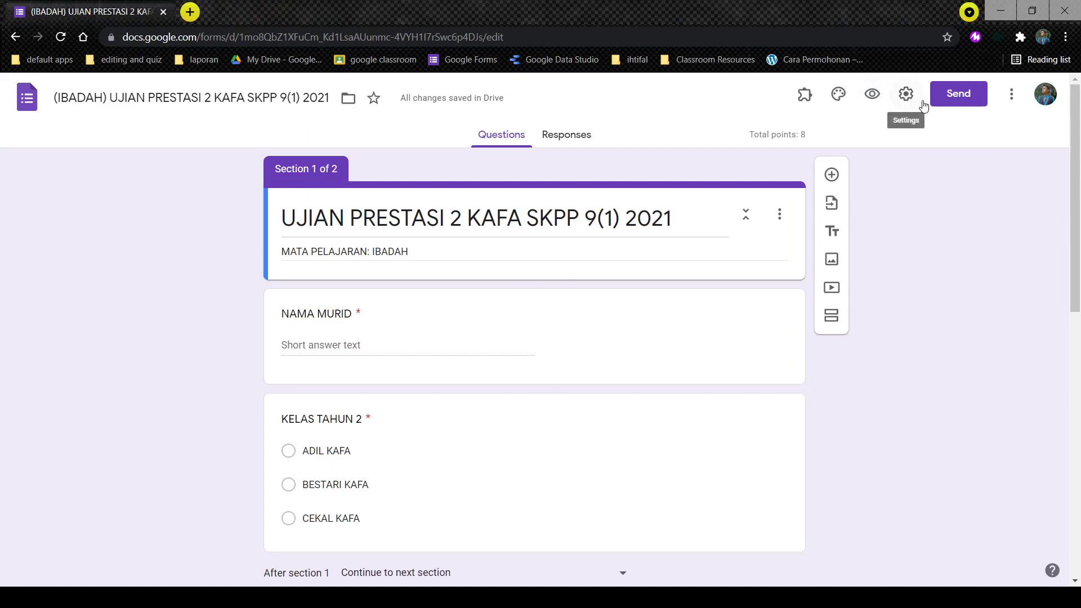
In the form settings, turn off the restriction to users in the organization and limit respondents to 1 response
click(904, 97)
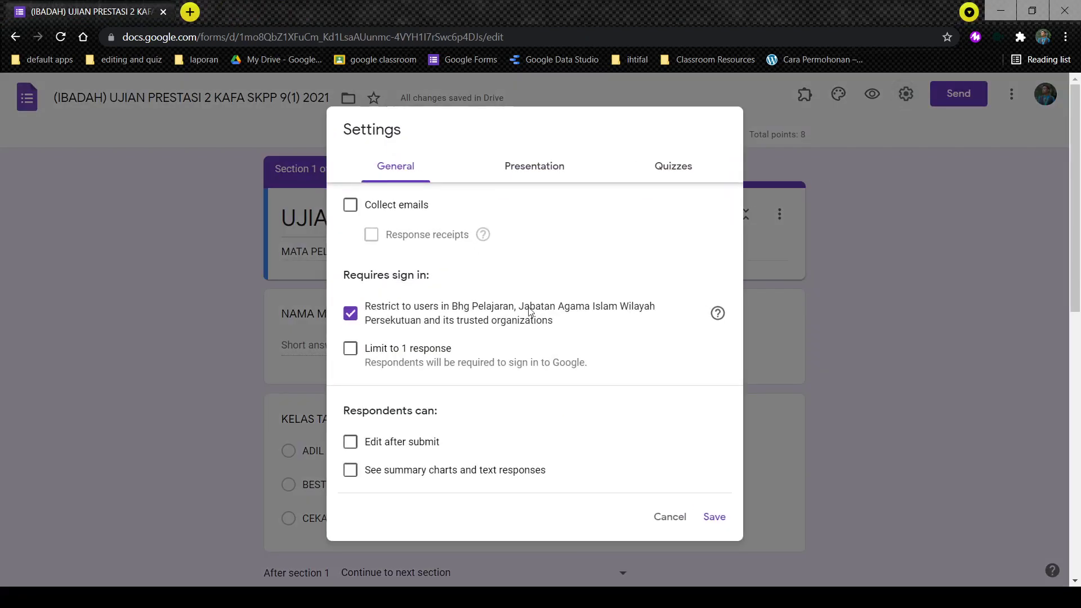
click(350, 315)
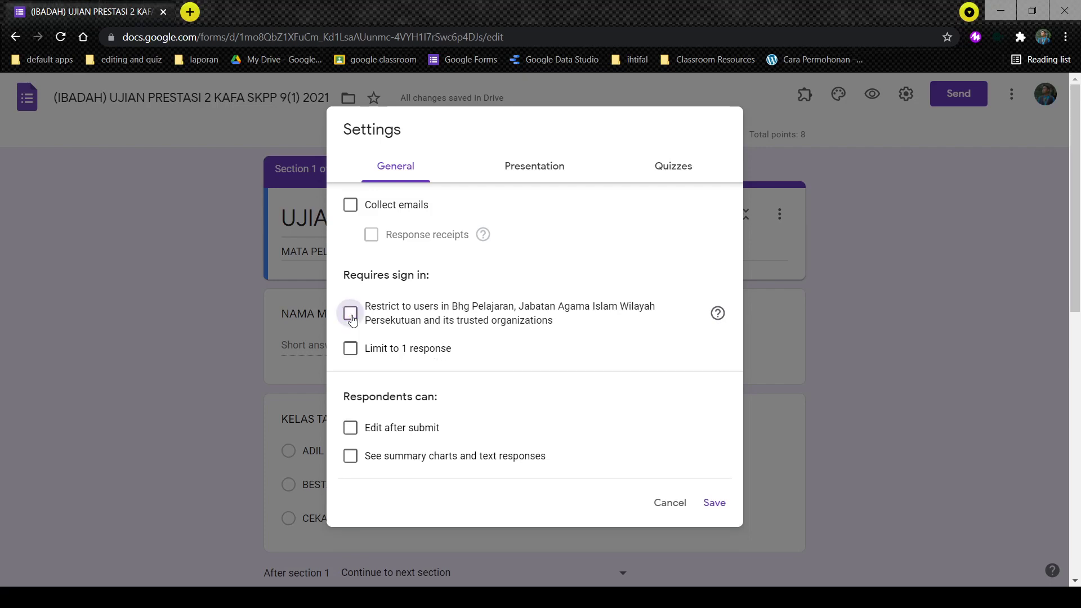
click(350, 350)
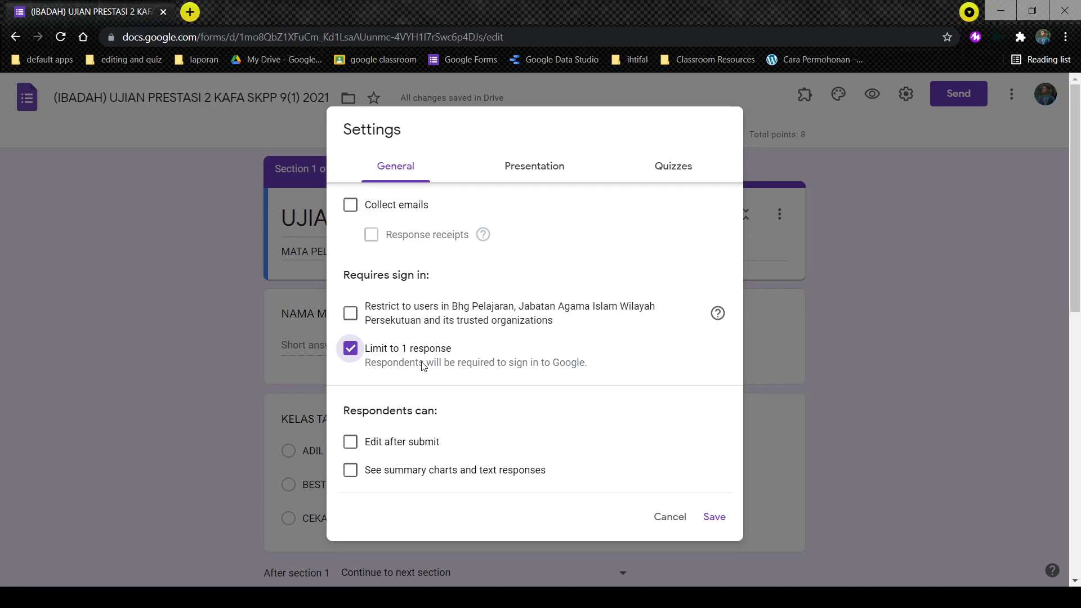
Look over the form's presentation settings and set the quiz grades to be released later, after manual review
click(503, 163)
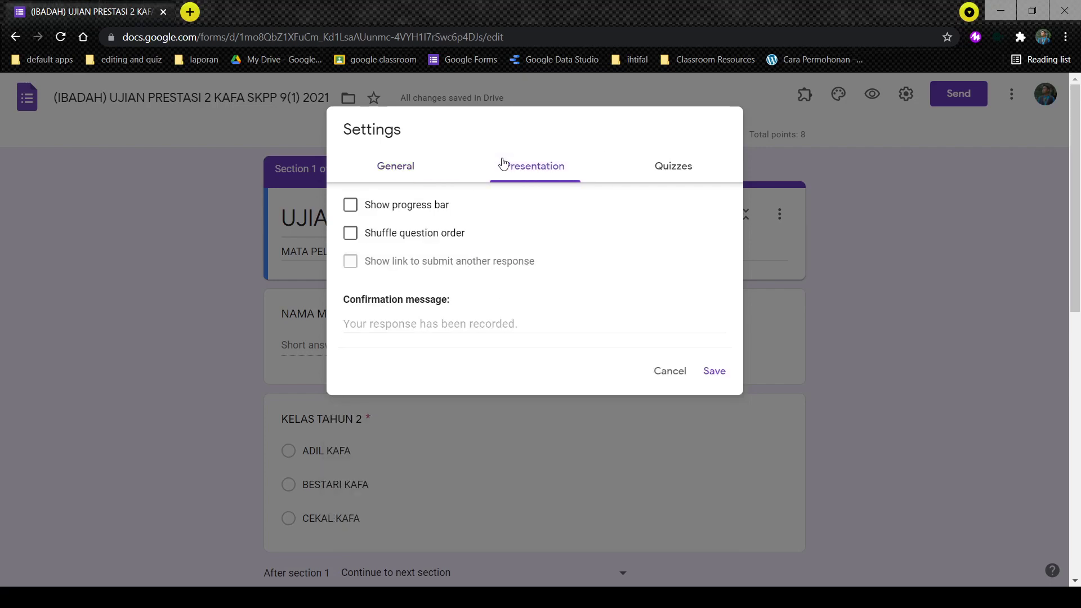
click(661, 167)
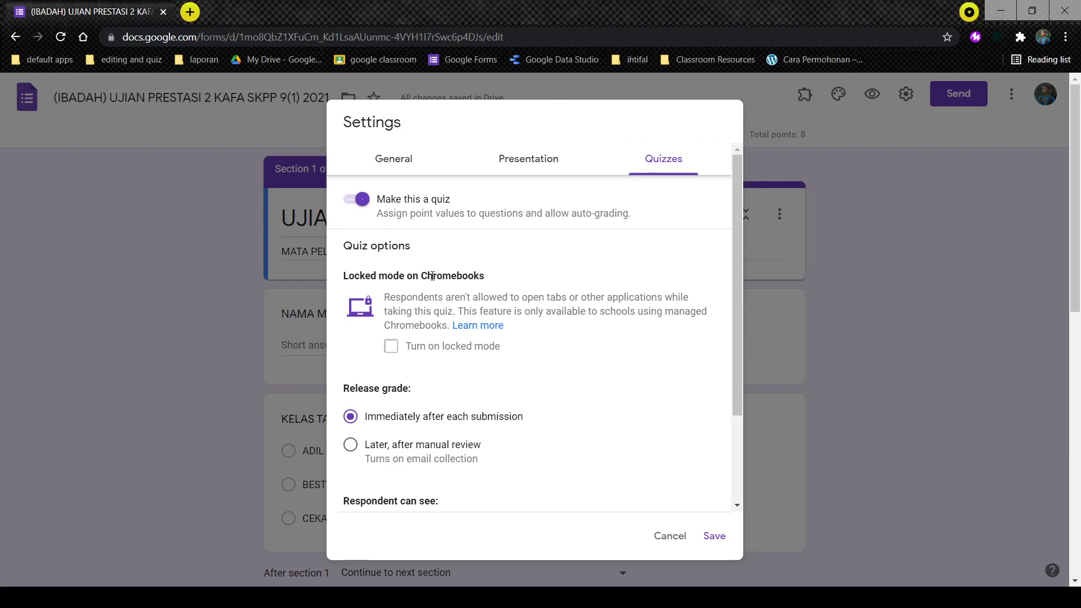
scroll(421, 287, down, 2)
click(347, 327)
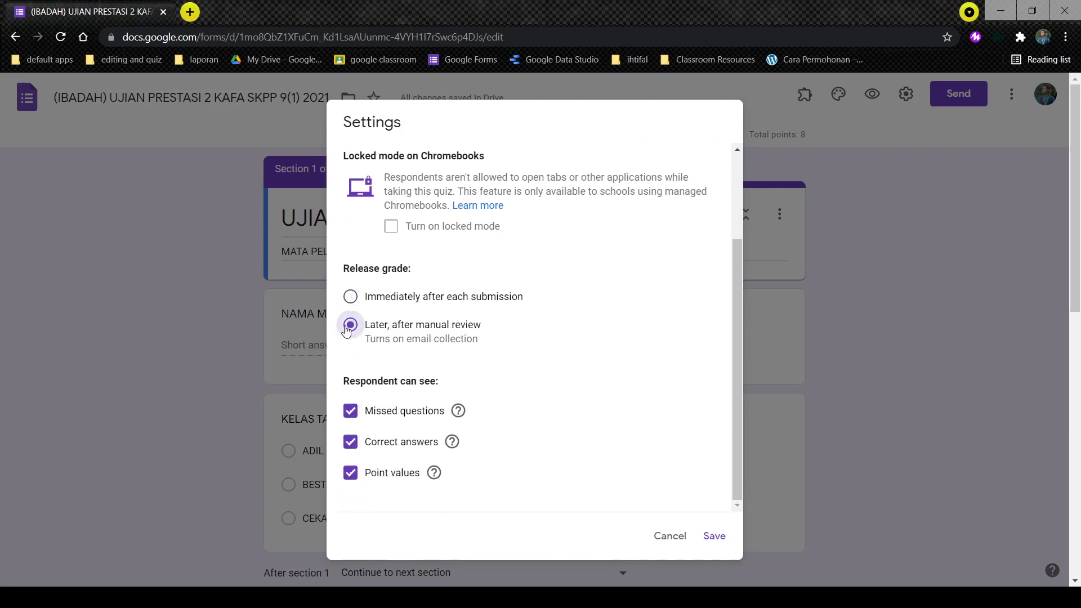
scroll(366, 406, down, 3)
scroll(340, 415, up, 2)
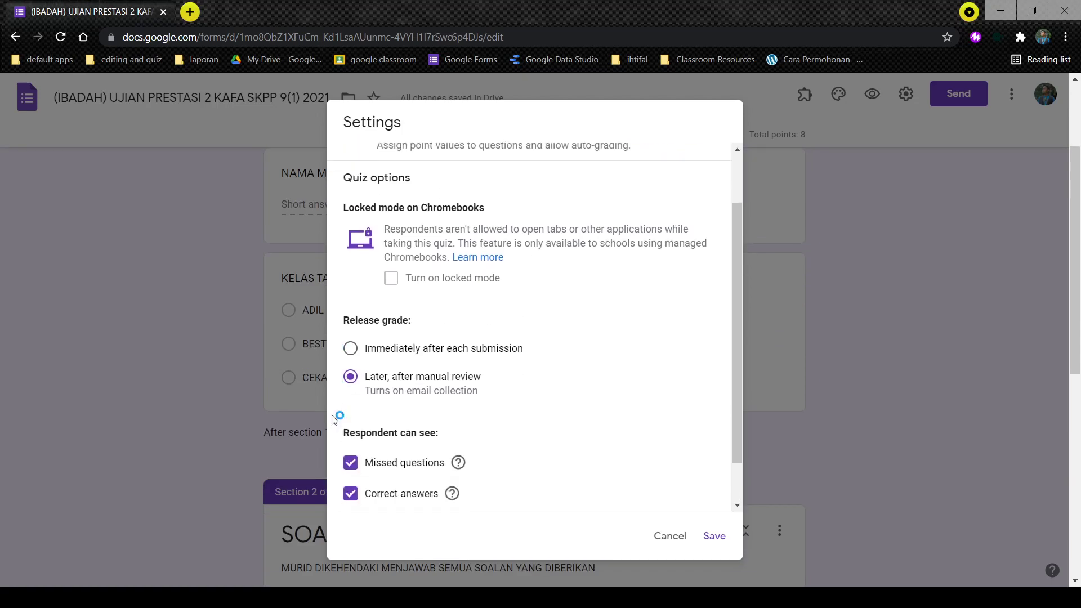
scroll(332, 419, down, 2)
scroll(253, 433, up, 2)
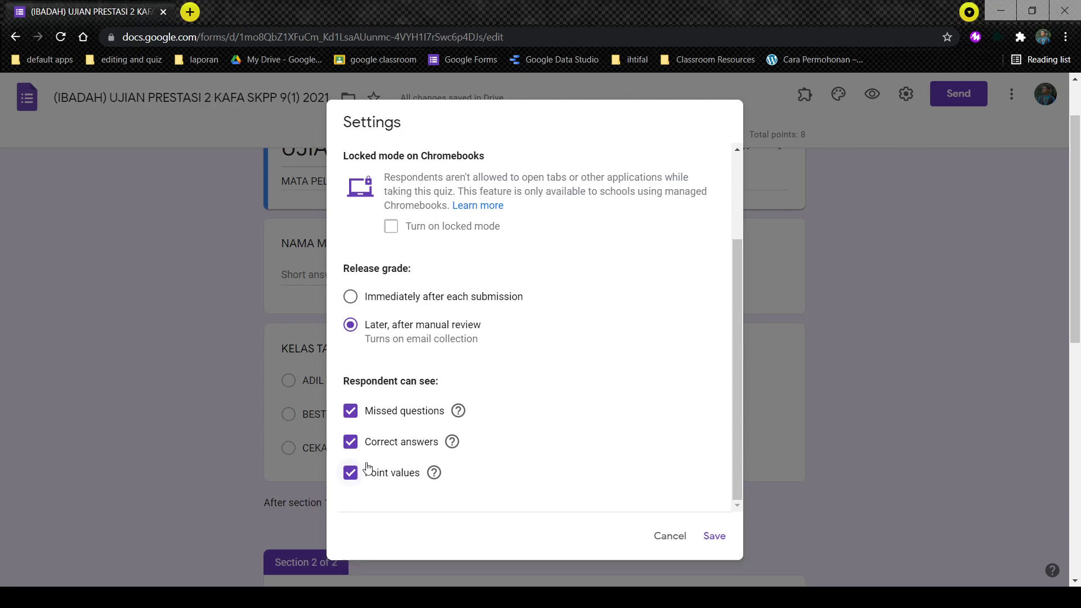
Hide missed questions, correct answers and point values from respondents, and save the quiz settings
click(350, 411)
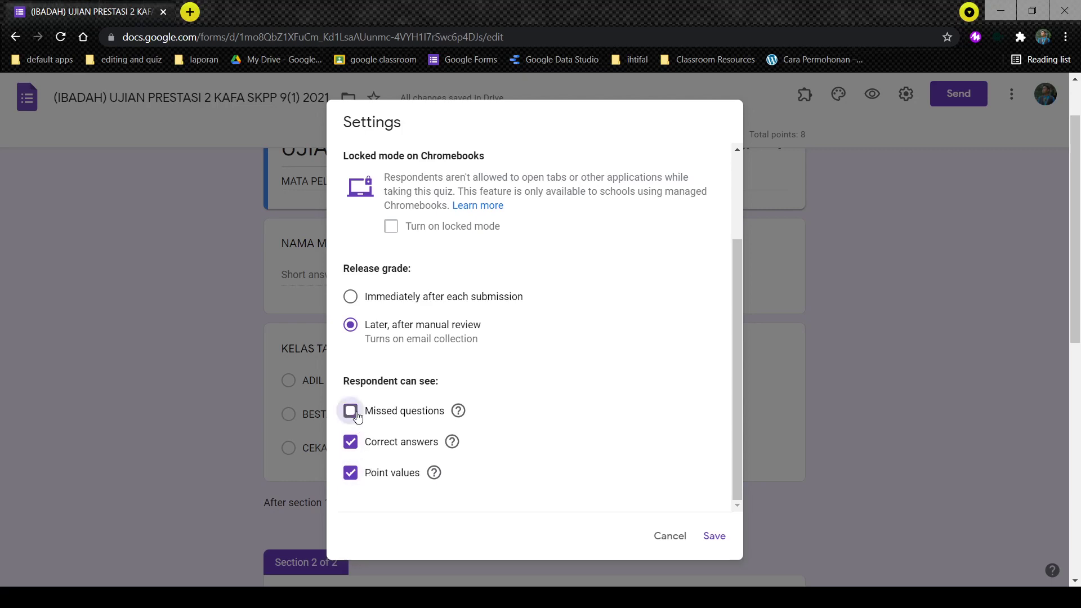
click(352, 445)
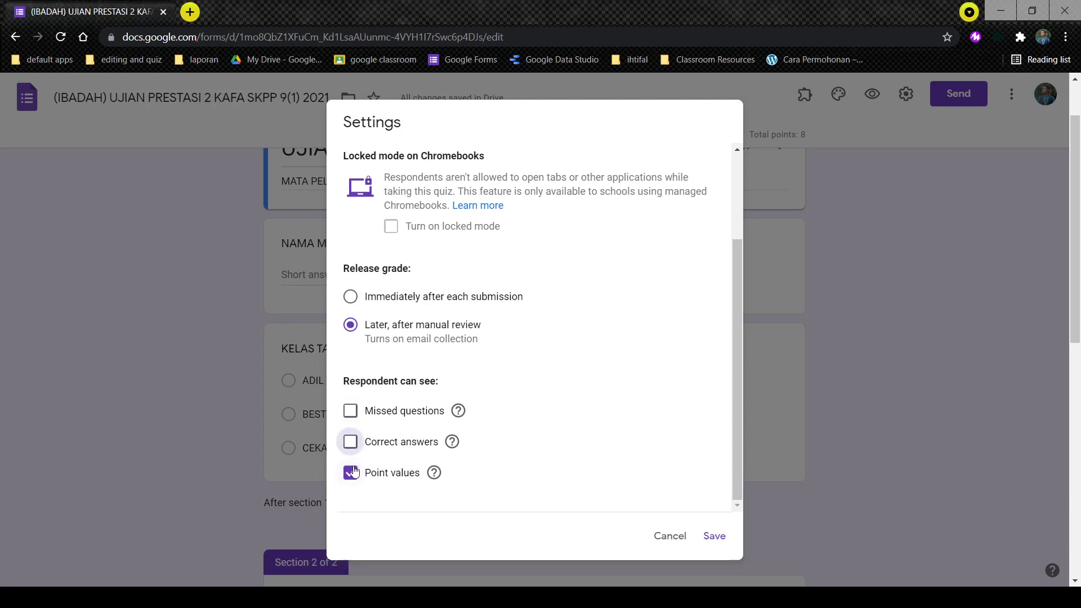
click(351, 472)
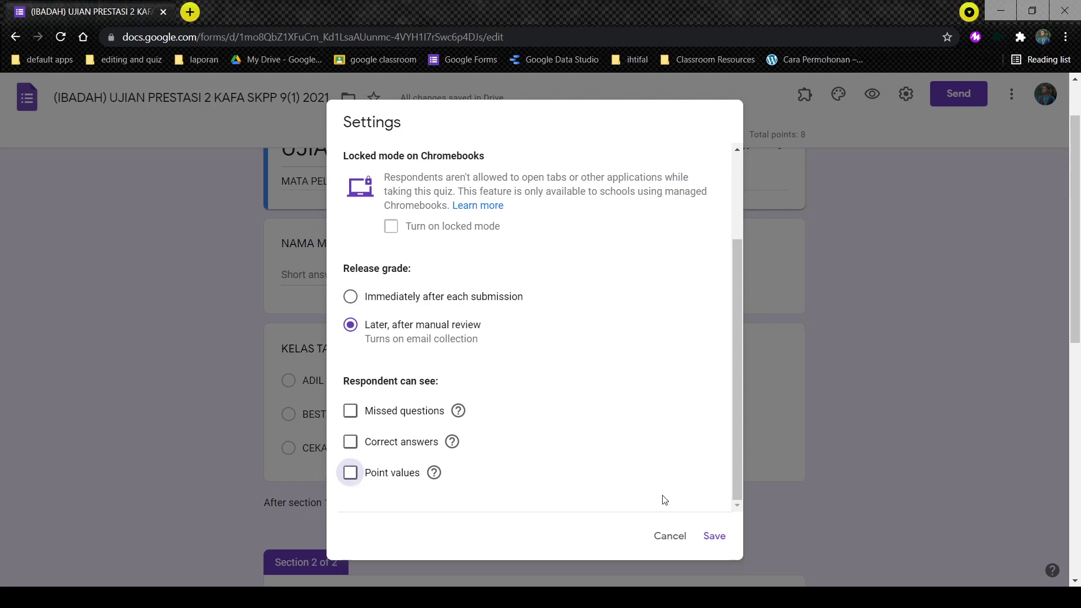
click(714, 536)
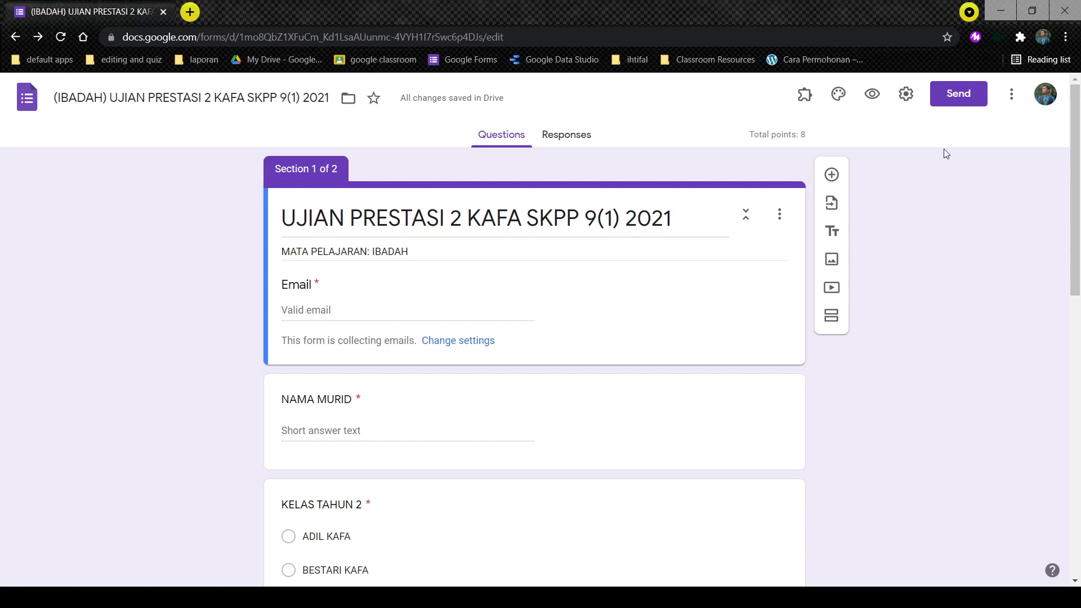
View the form's options for adding collaborators, and close them without adding an editor
click(949, 105)
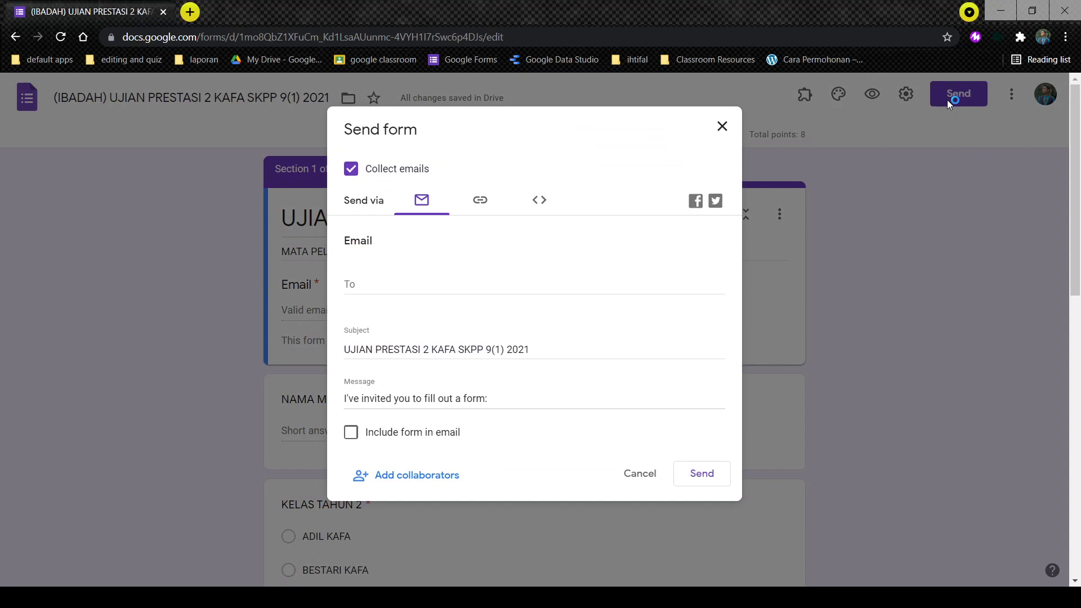
click(424, 486)
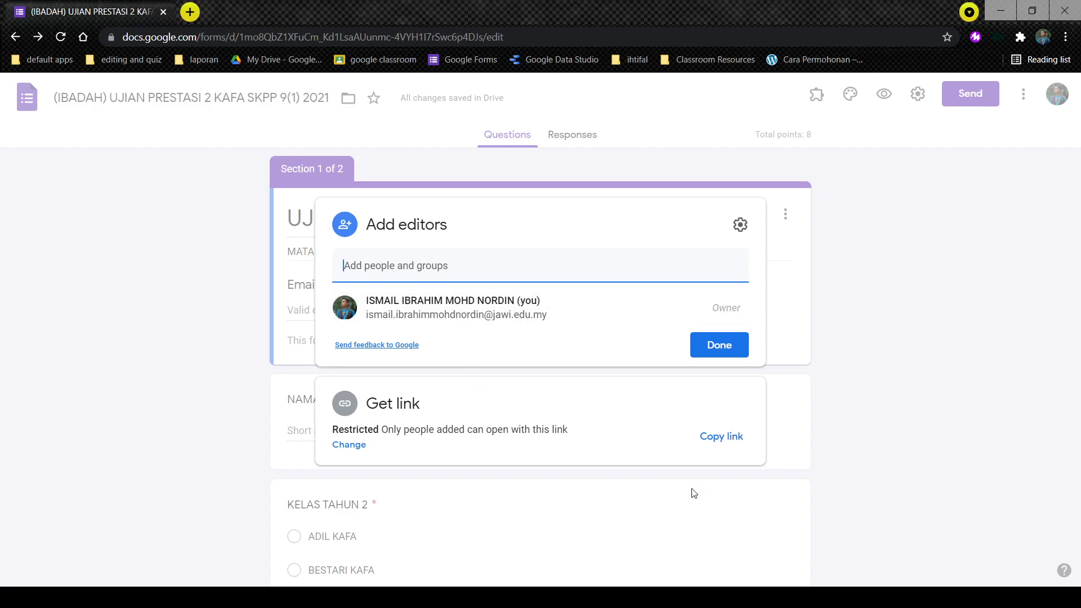
click(936, 222)
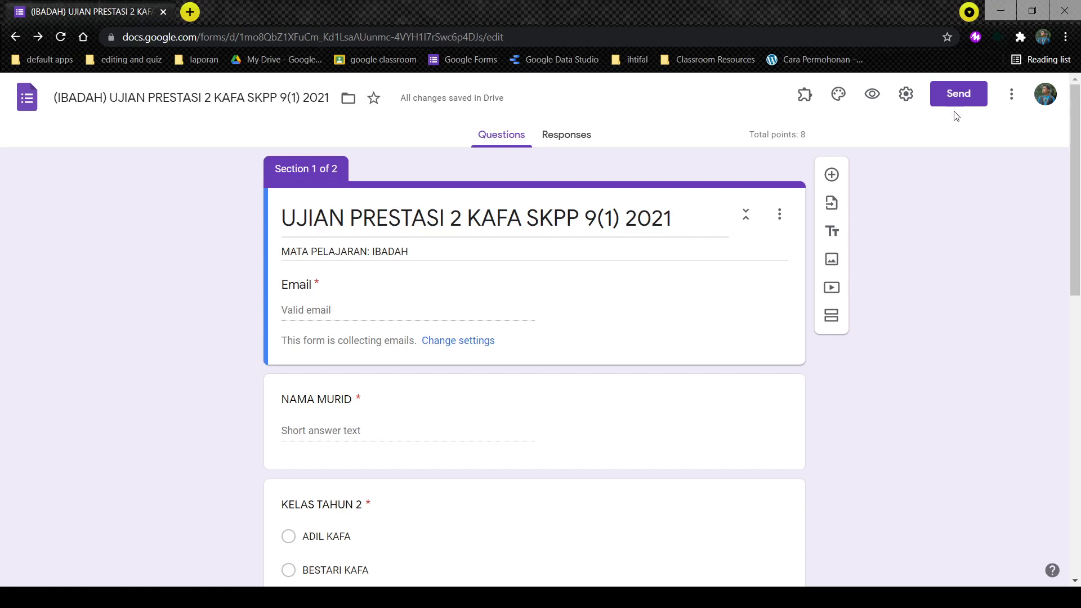
Copy the form's shareable link with the URL shortened, and close the send options
click(958, 95)
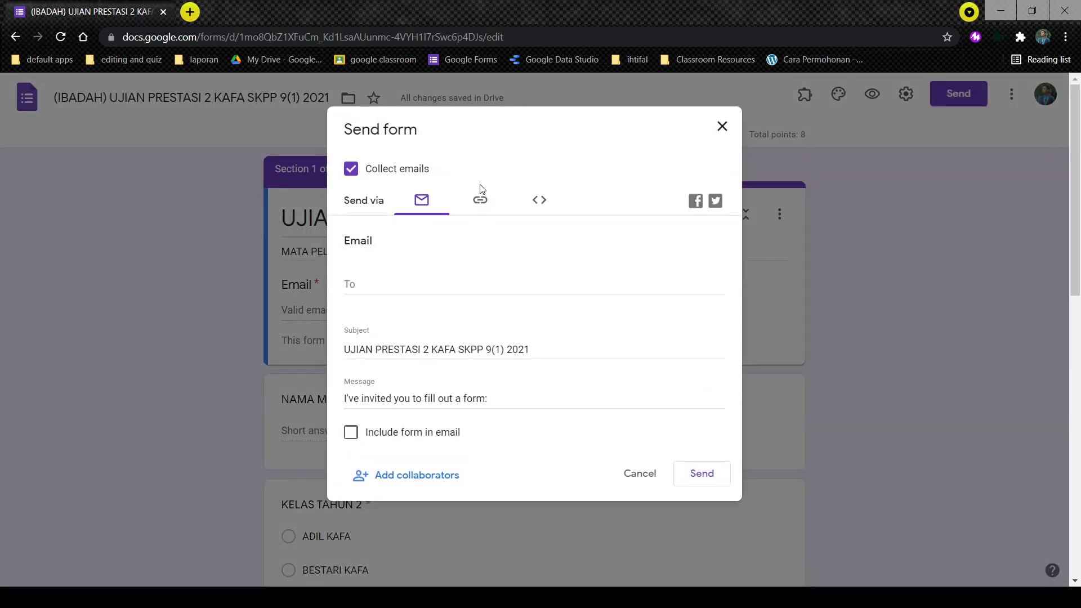
click(478, 201)
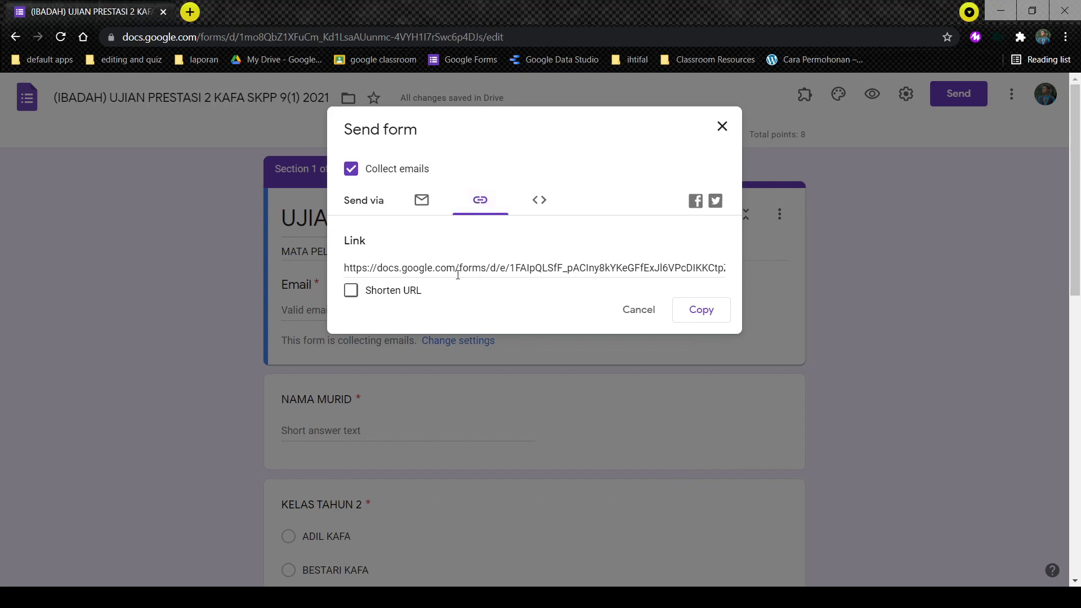
click(352, 291)
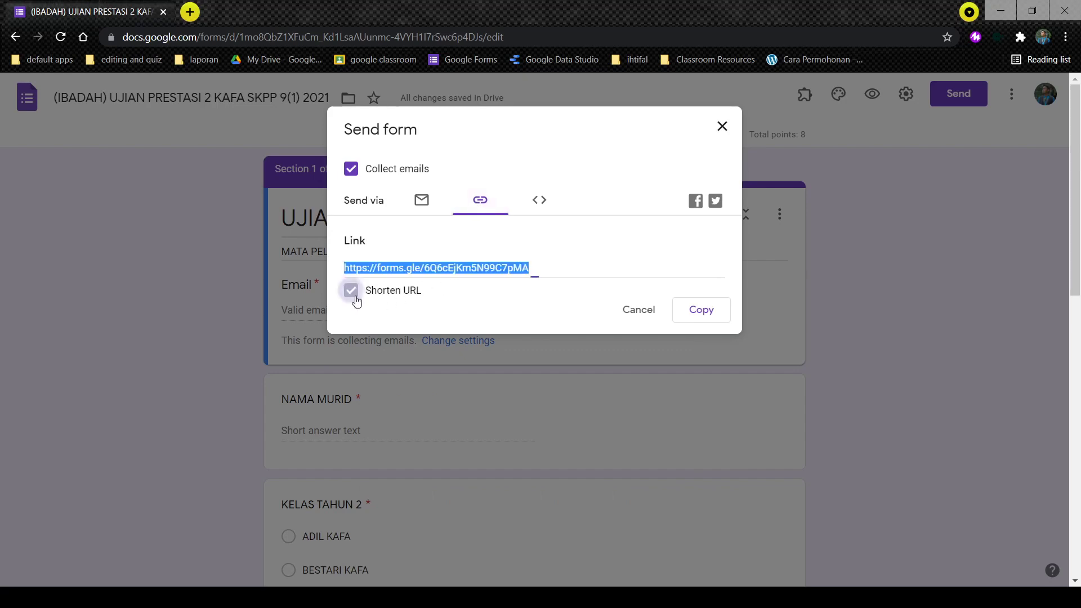
click(726, 320)
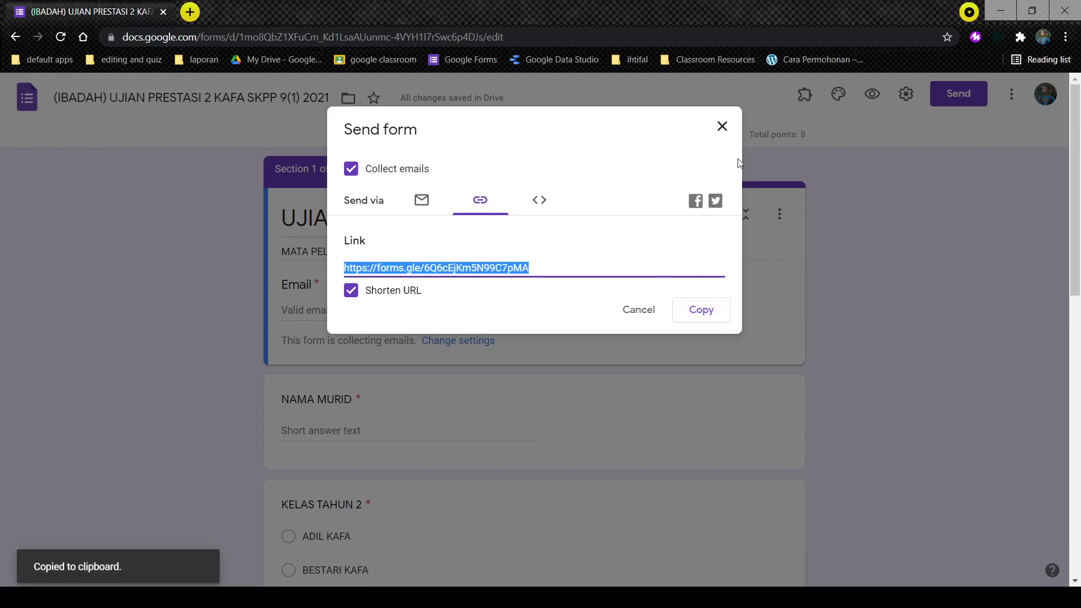
click(724, 129)
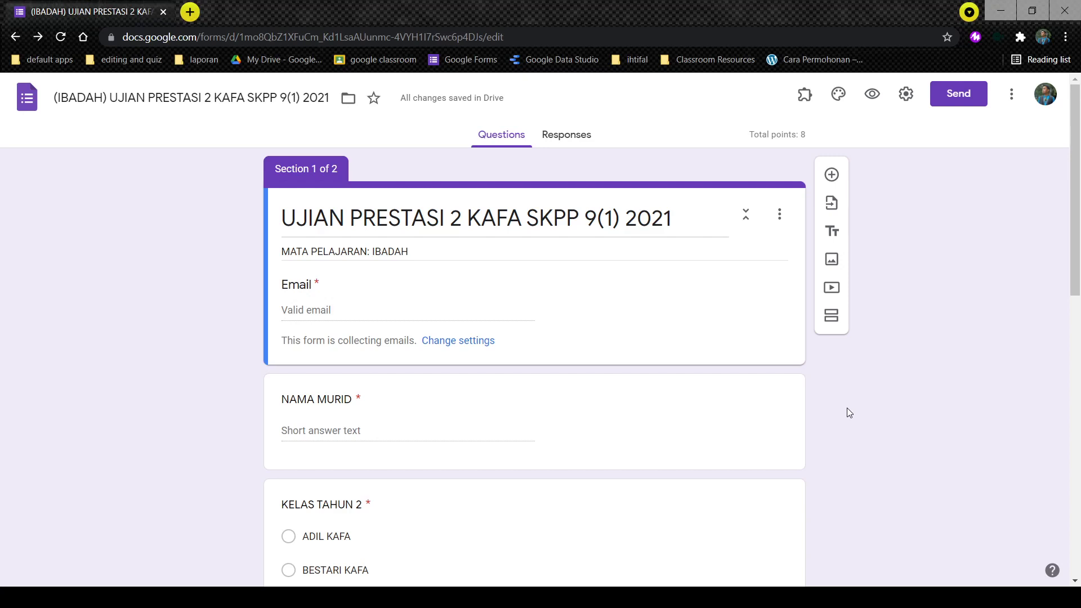
Preview the form to review its first section, and close the preview
click(872, 97)
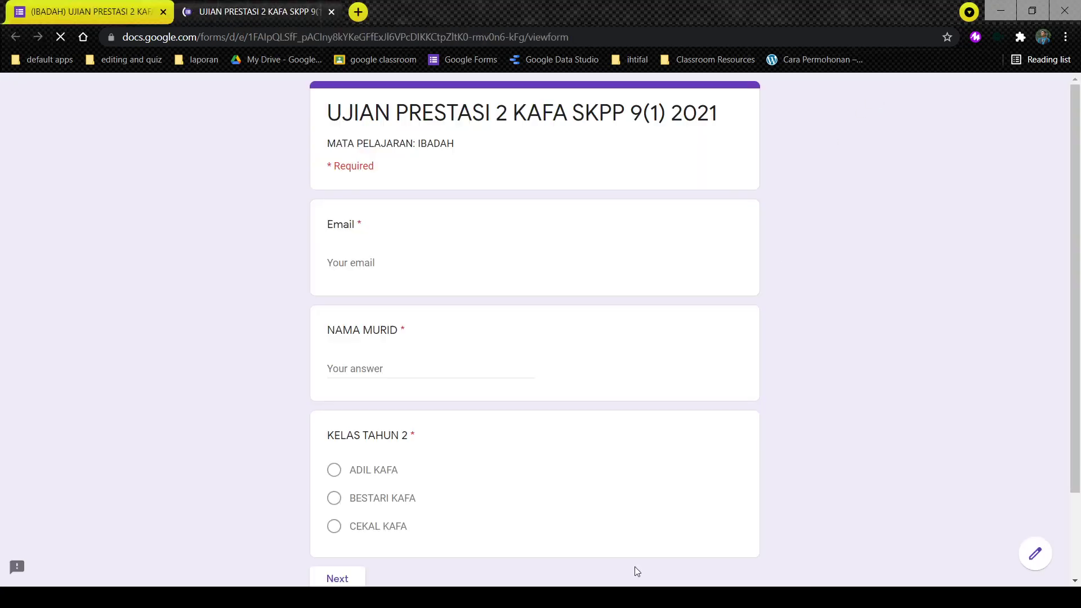
scroll(528, 451, down, 2)
scroll(529, 451, up, 2)
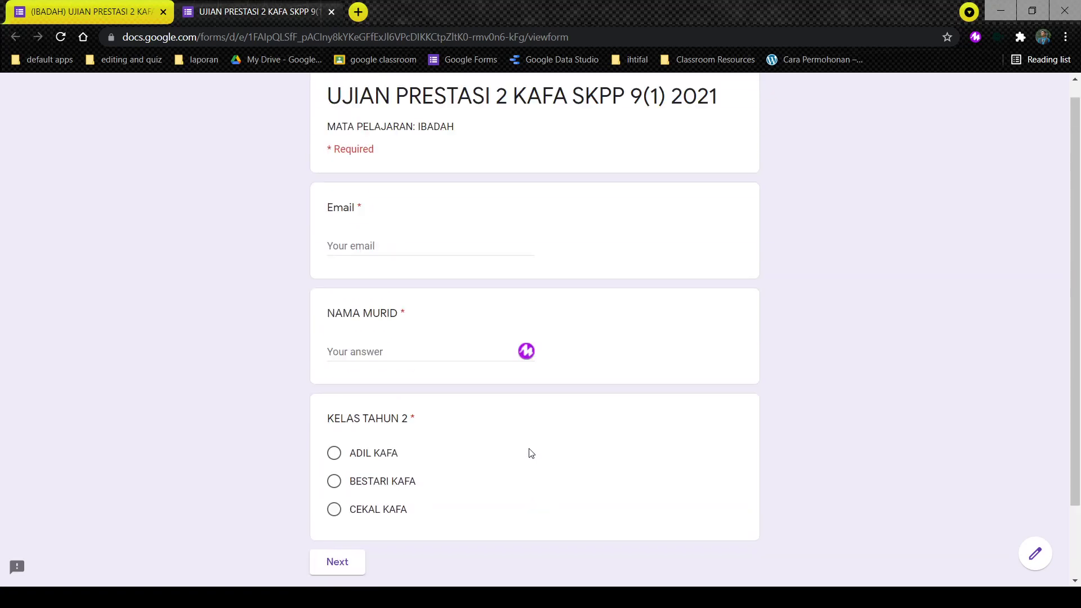
click(333, 15)
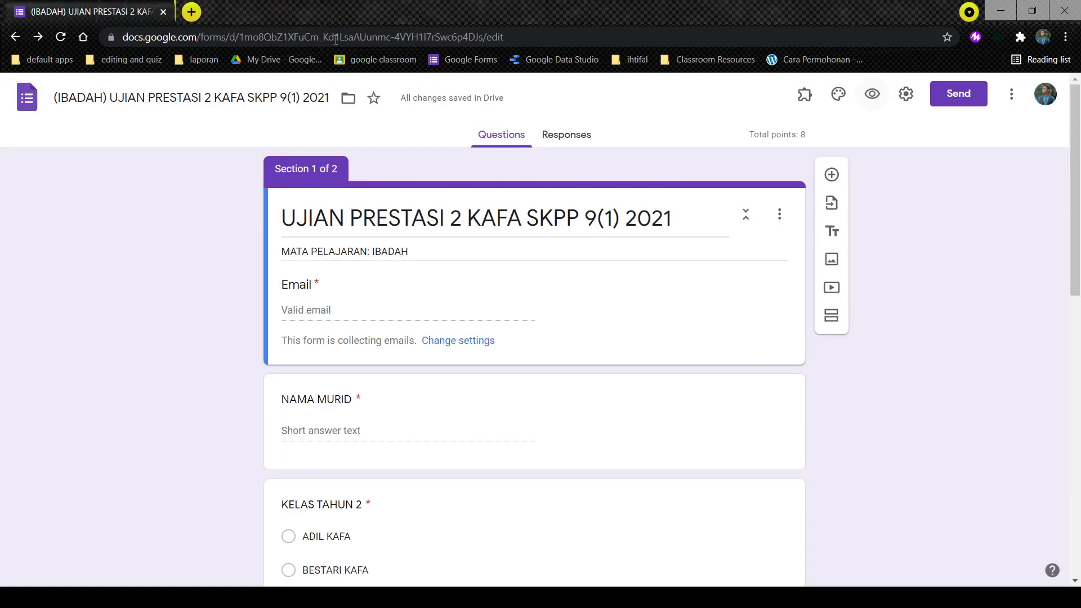
Turn off email collection in the form settings and save the change
click(445, 341)
click(350, 205)
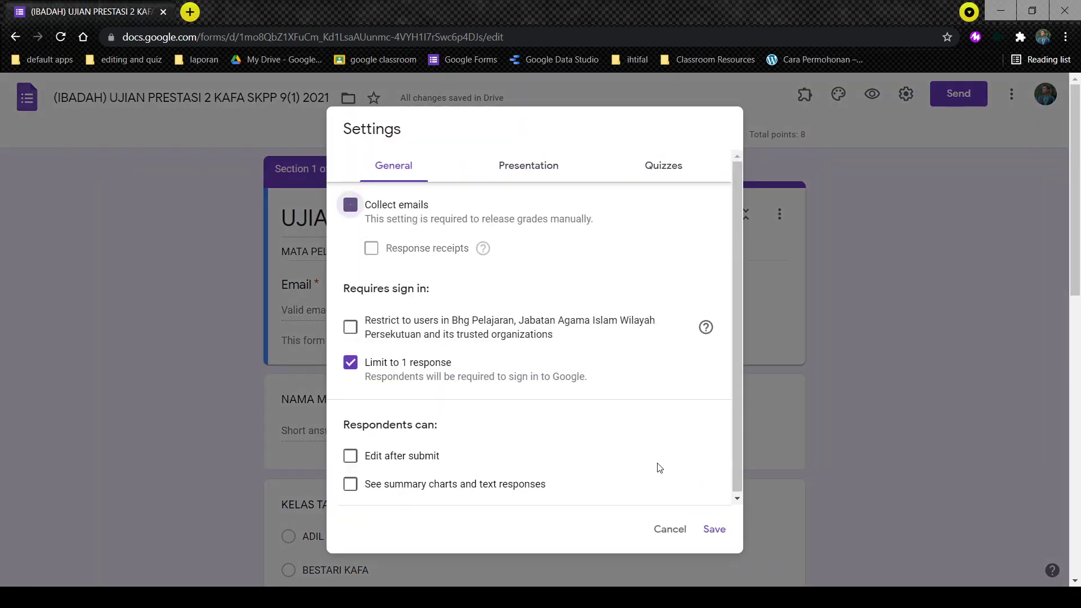
click(714, 529)
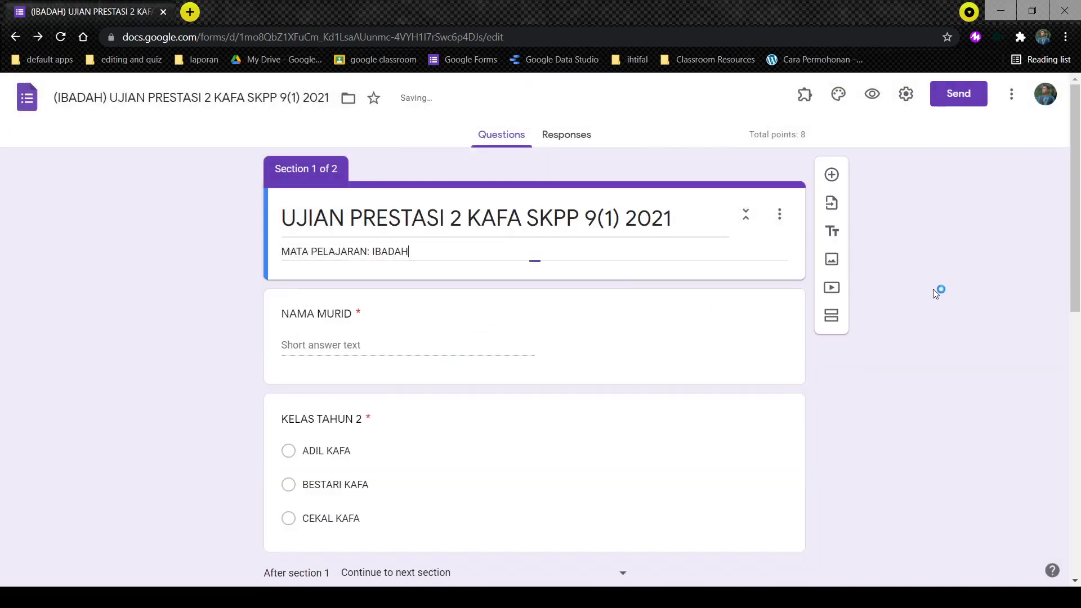
Preview the form, enter a student's name under NAMA MURID, choose ADIL KAFA and continue to the SOALAN IBADAH section
click(873, 95)
click(531, 261)
text(ISMAIL)
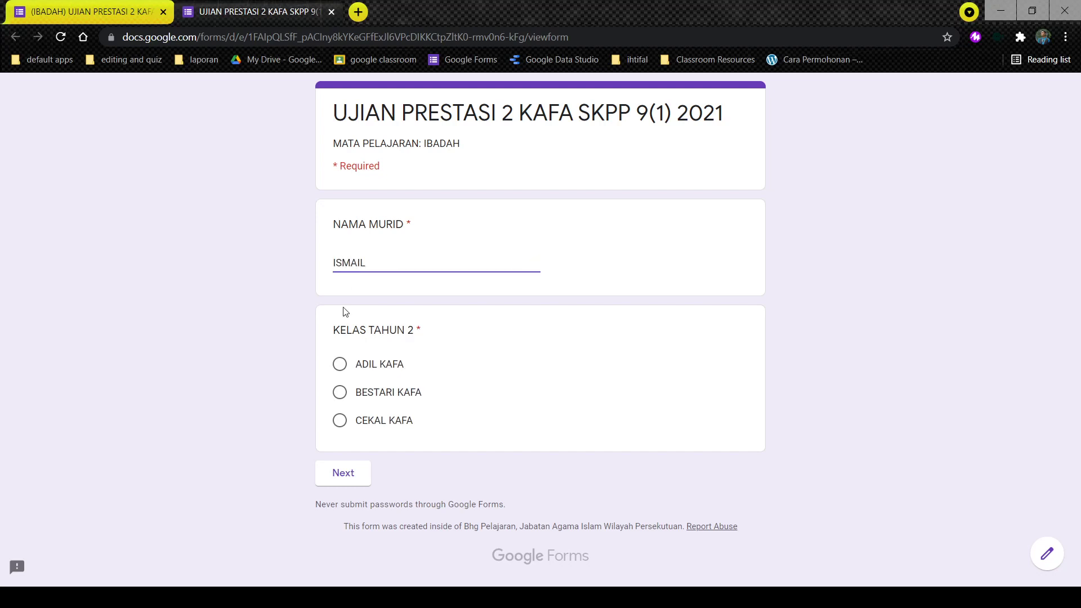
click(340, 365)
click(360, 477)
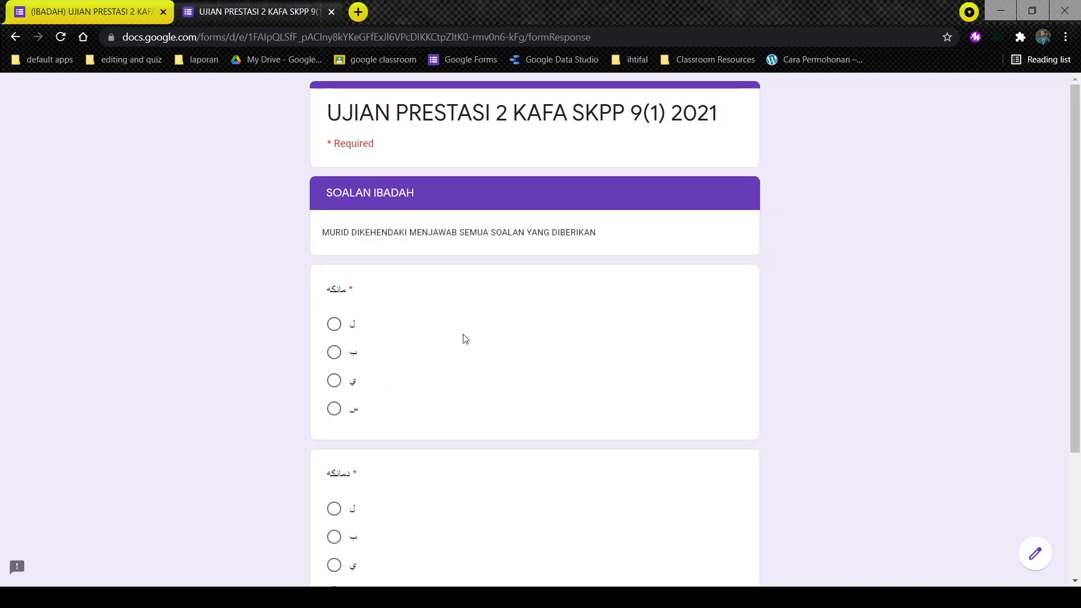
Answer the SOALAN IBADAH questions, choosing ب for the first one, submit the test response and close the preview
click(341, 355)
scroll(341, 406, down, 3)
click(338, 365)
click(421, 478)
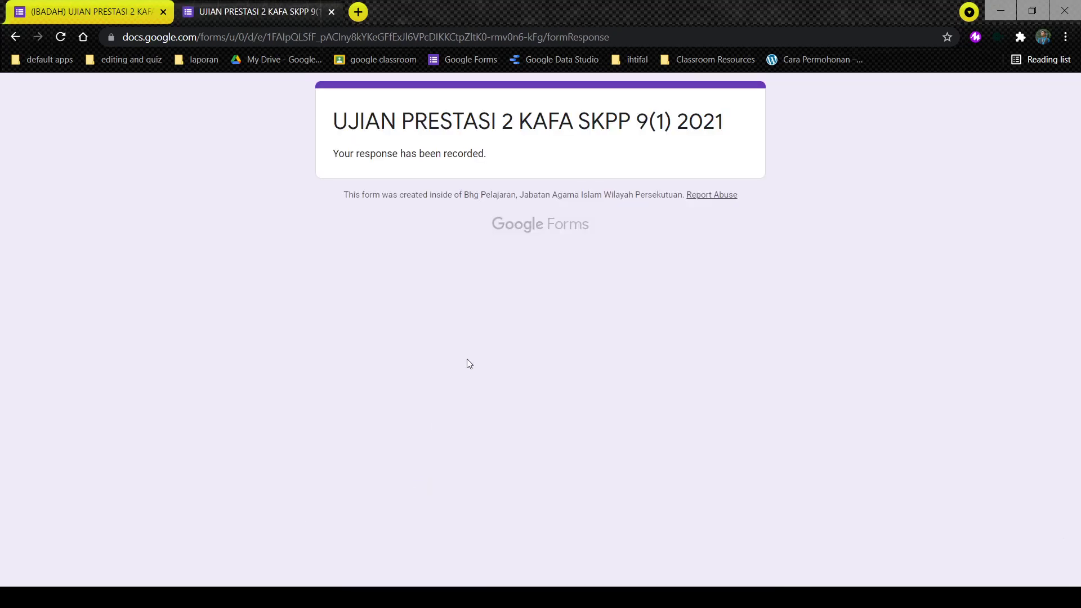
click(332, 11)
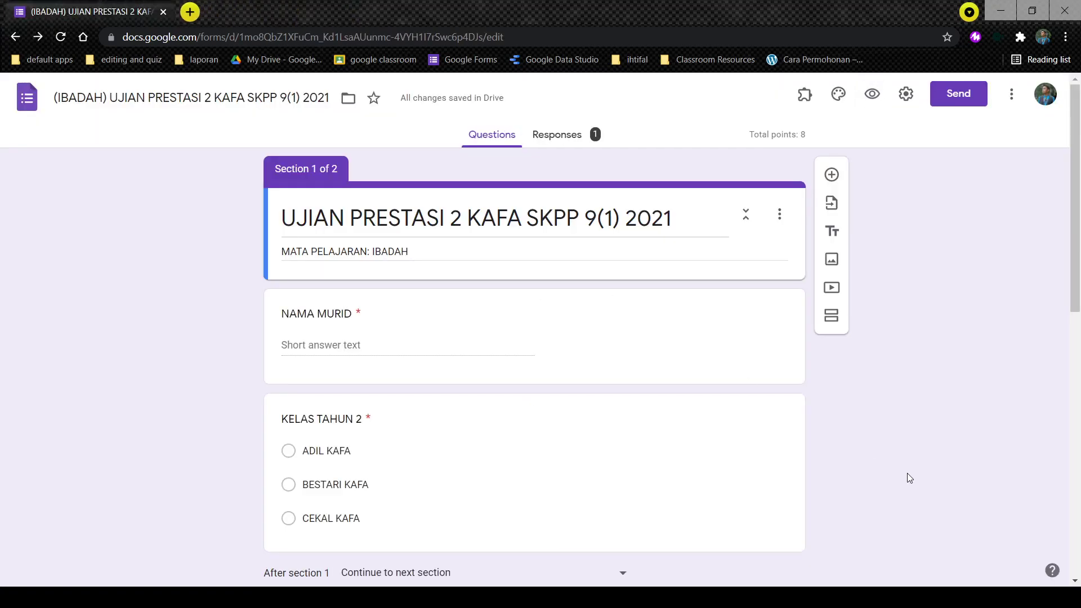